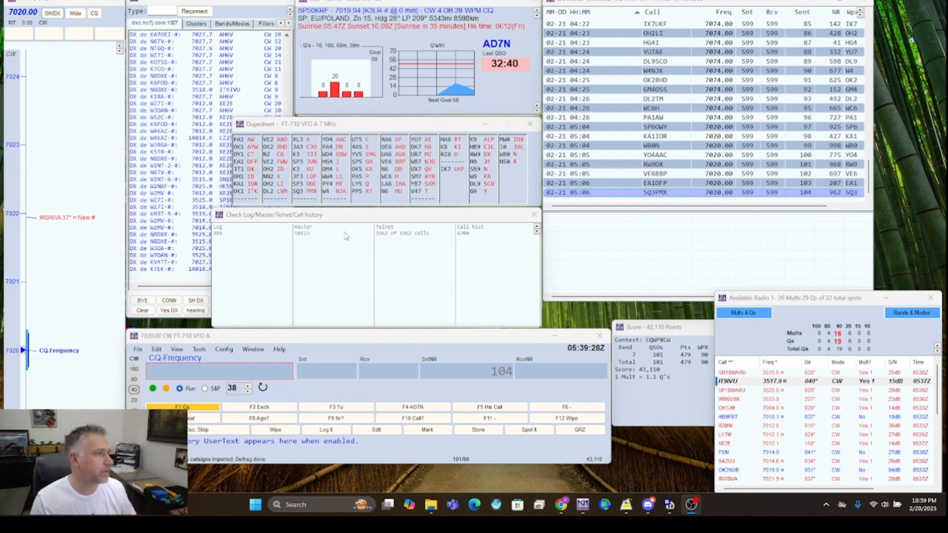
Open the Check window from the entry window.
left_click(844, 318)
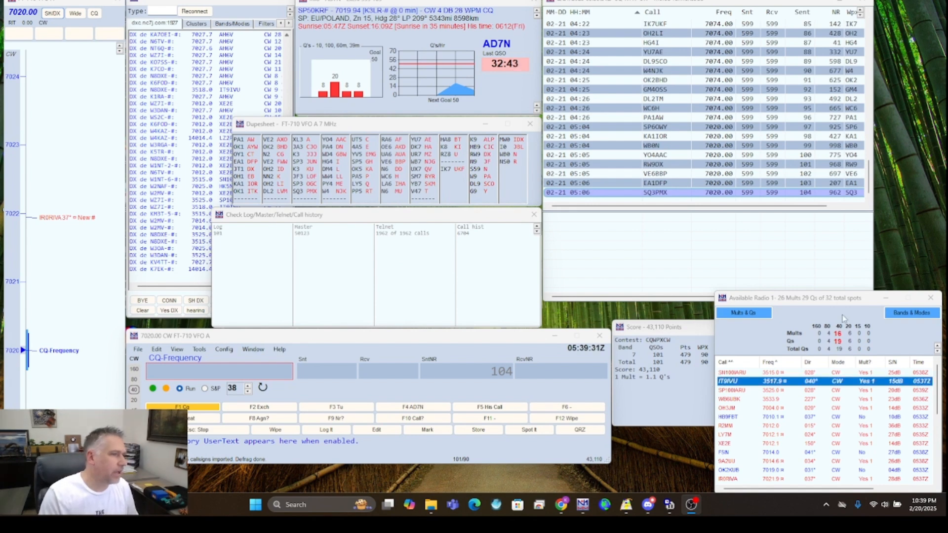
left_click(252, 350)
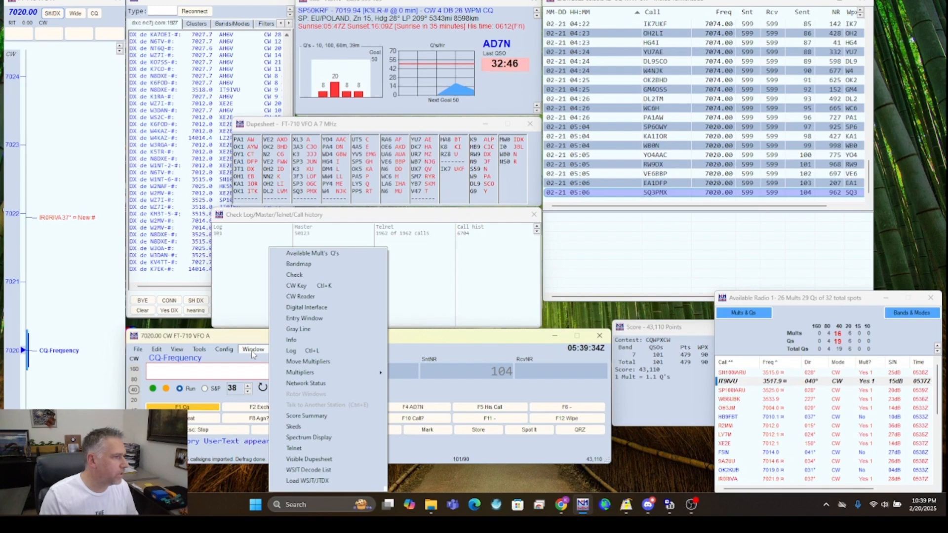
left_click(307, 276)
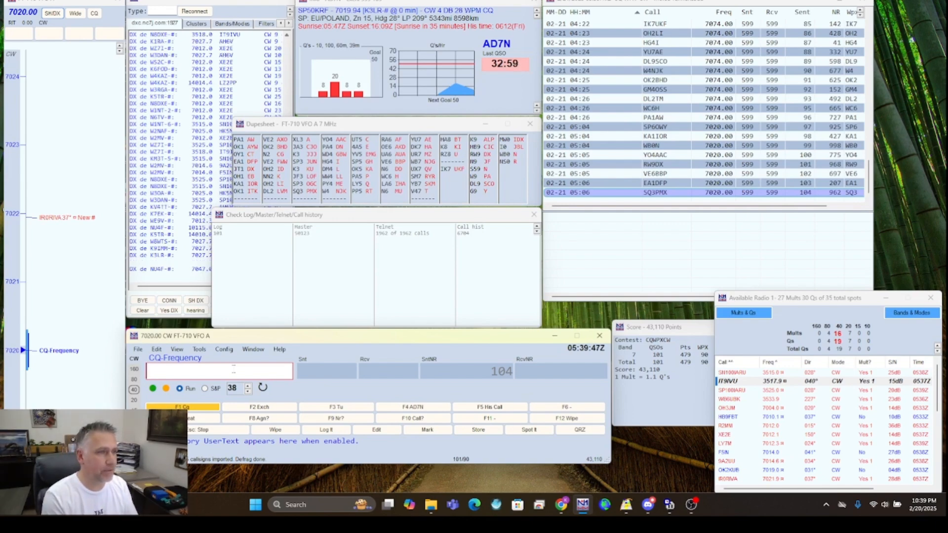
type("WB0N")
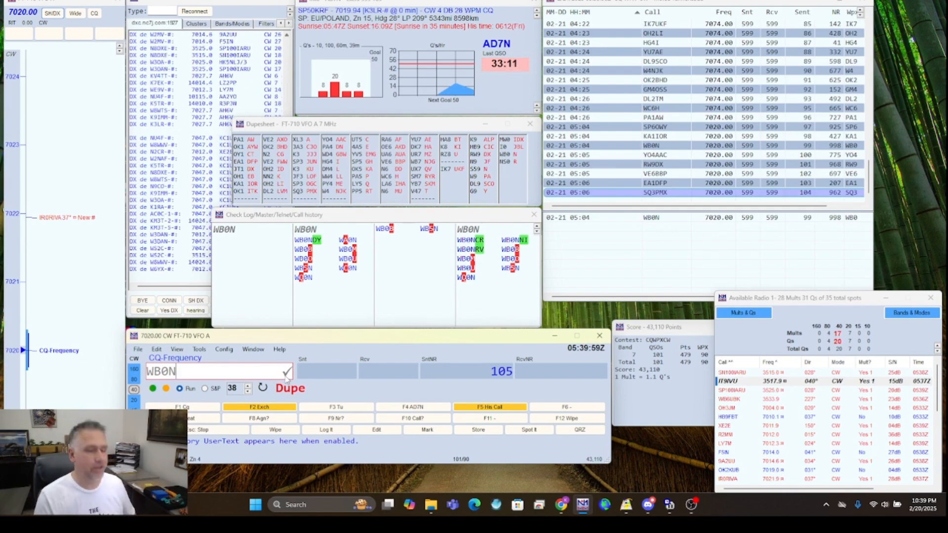
key("BackSpace")
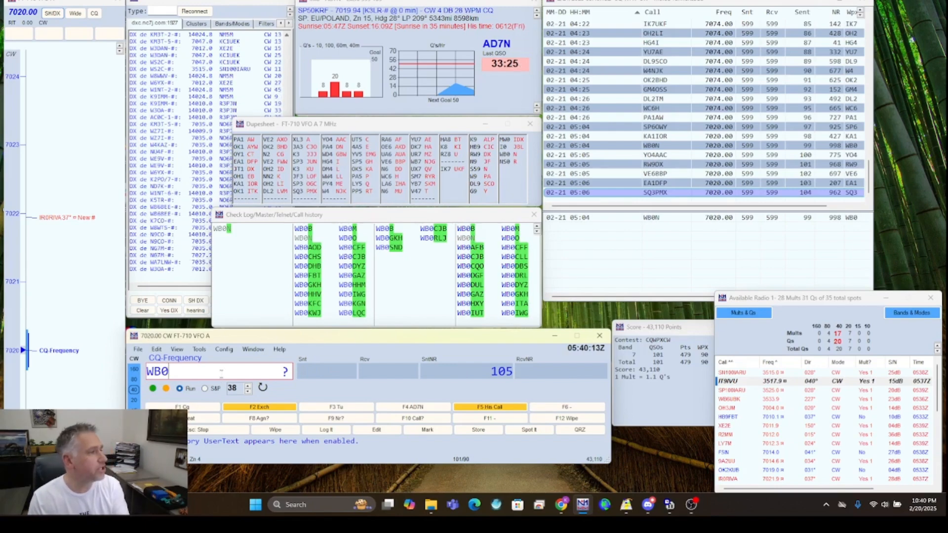
key("F12")
key("F1")
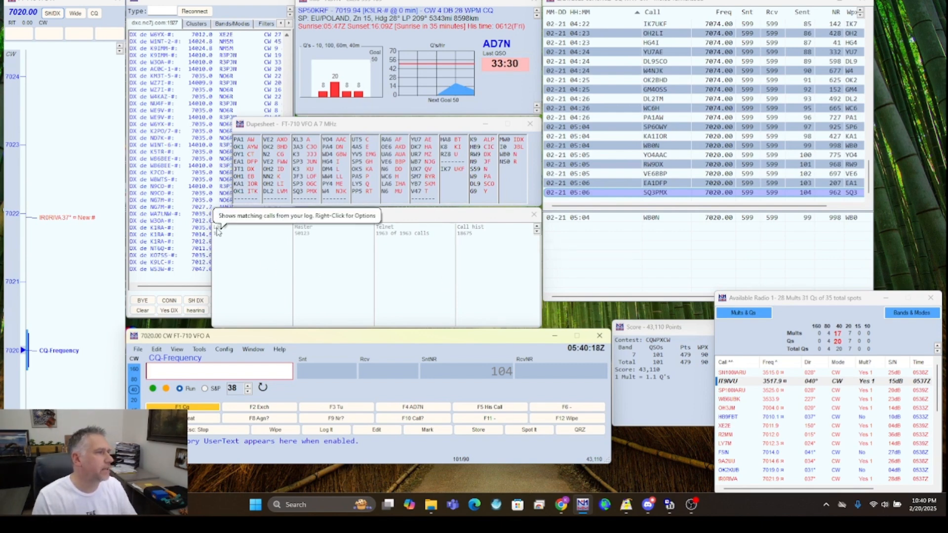
left_click(647, 63)
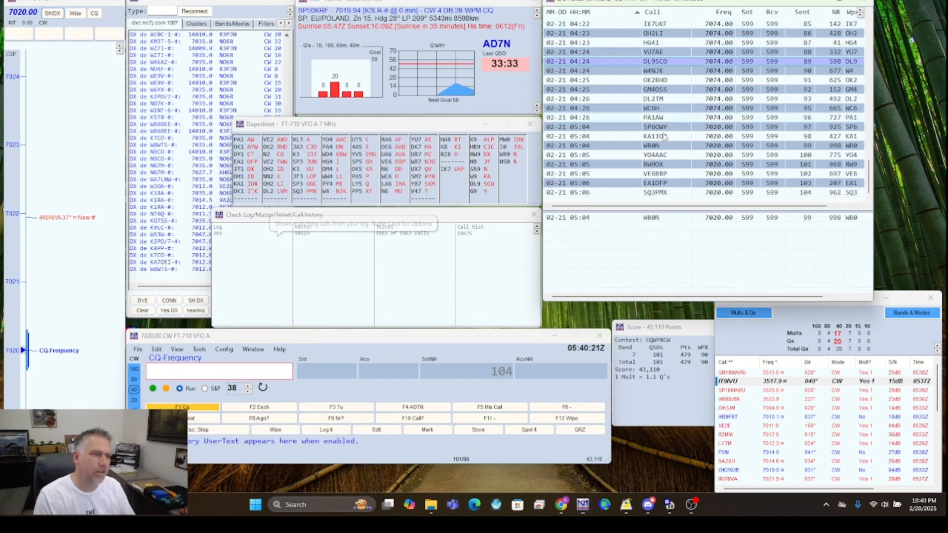
left_click(643, 99)
left_click(640, 109)
left_click(621, 44)
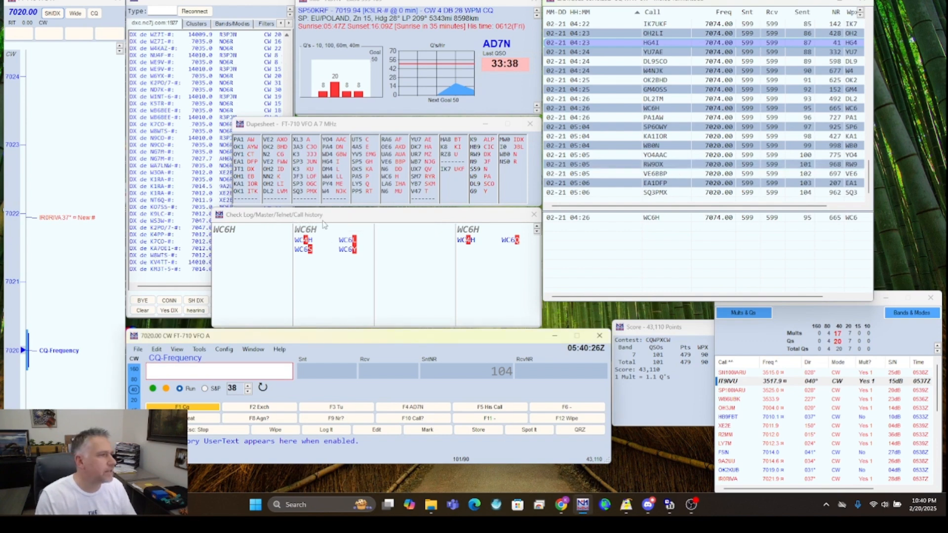
left_click(243, 311)
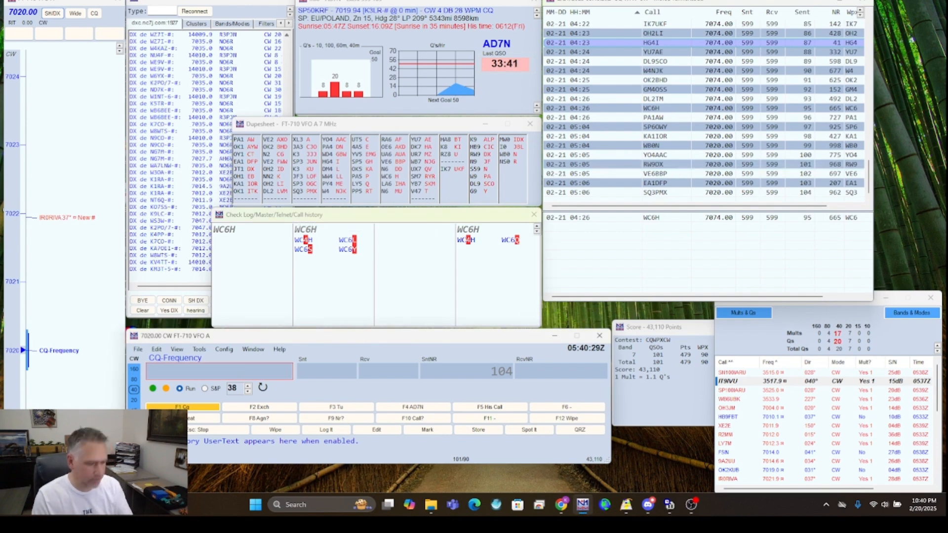
key("F8")
left_click(220, 370)
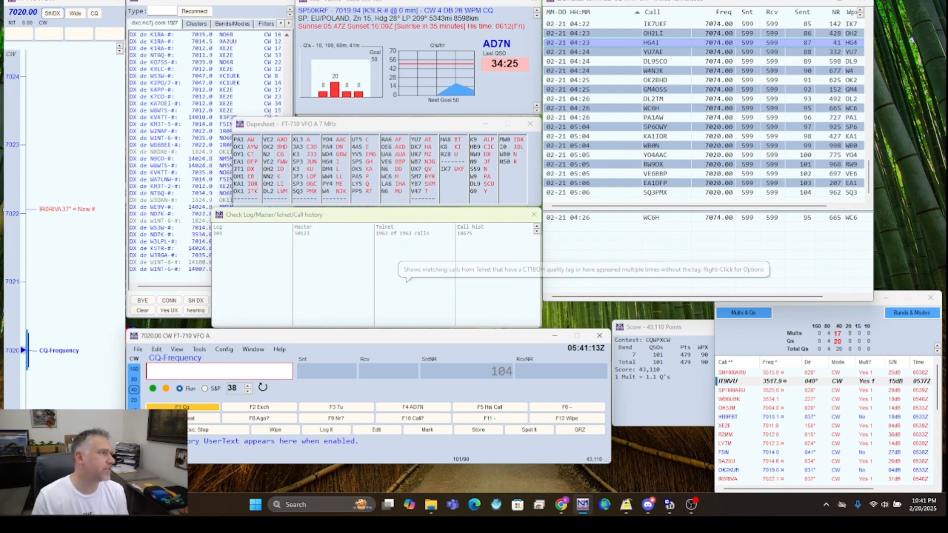
Bring the Telnet window forward to view its spots and return to the Check window.
left_click(196, 4)
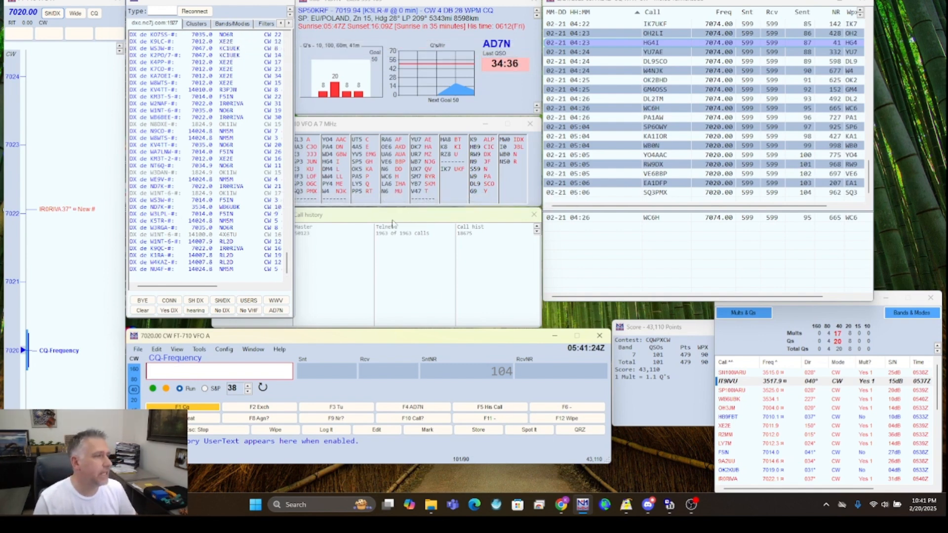
left_click(303, 230)
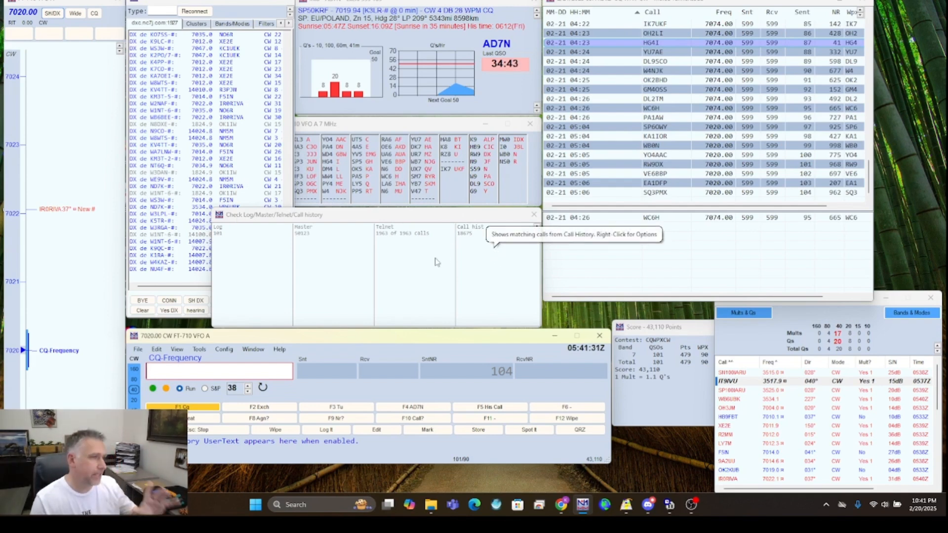
Show the Reverse Look Up pane in the Check window and hide it again.
right_click(413, 262)
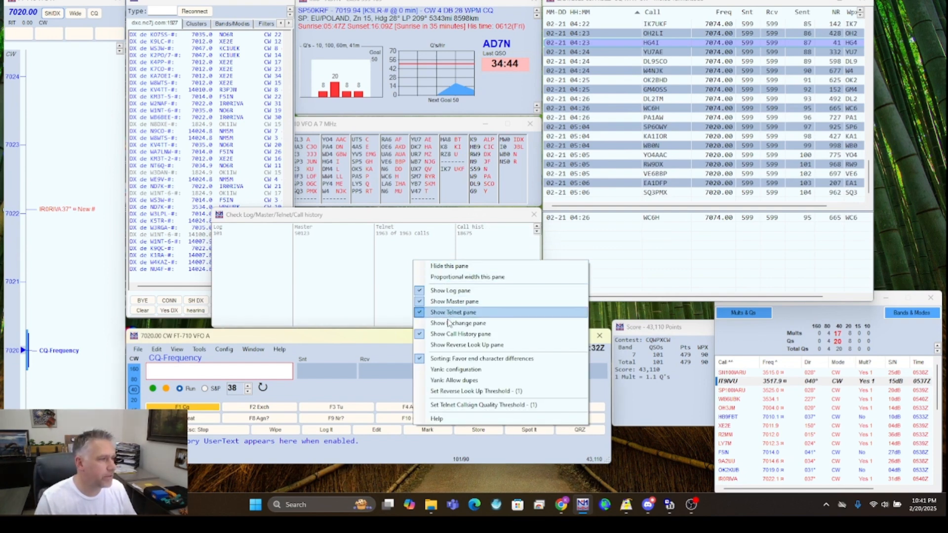
left_click(502, 348)
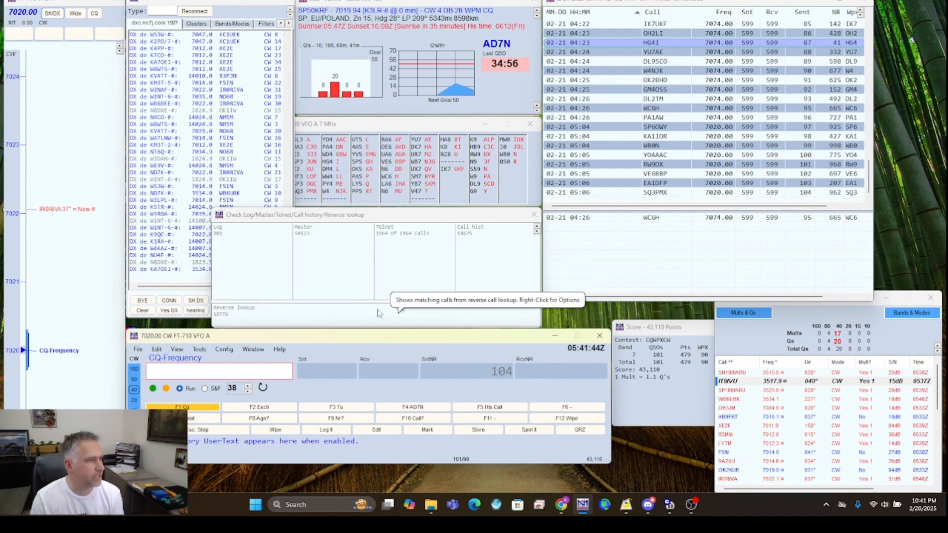
right_click(396, 283)
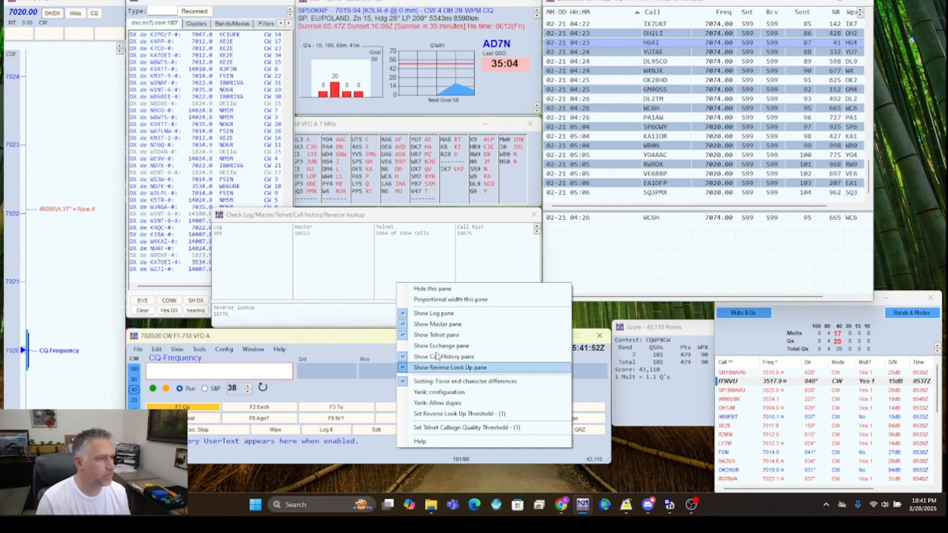
left_click(437, 368)
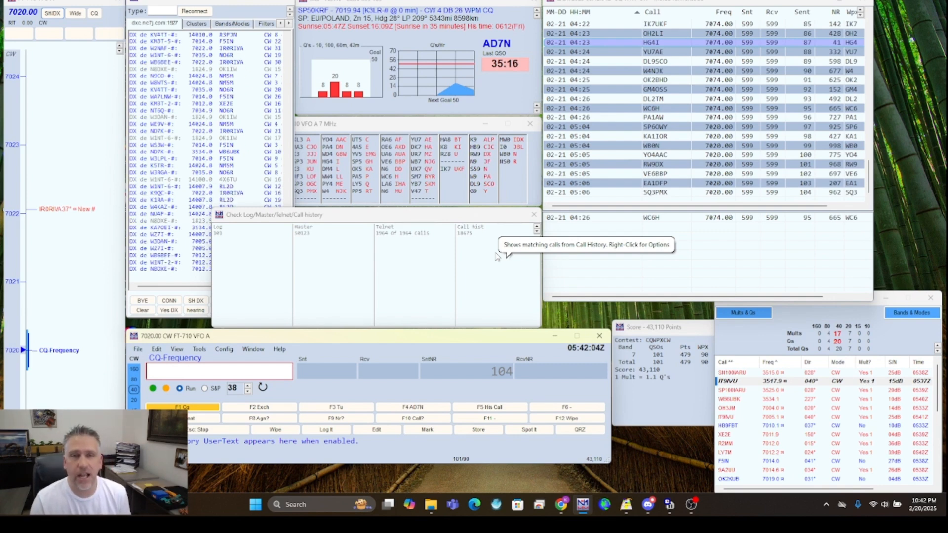
View the associated files of the CQWPXCW log in morse-runner.s3db, including the call history file, and close without changes.
left_click(138, 349)
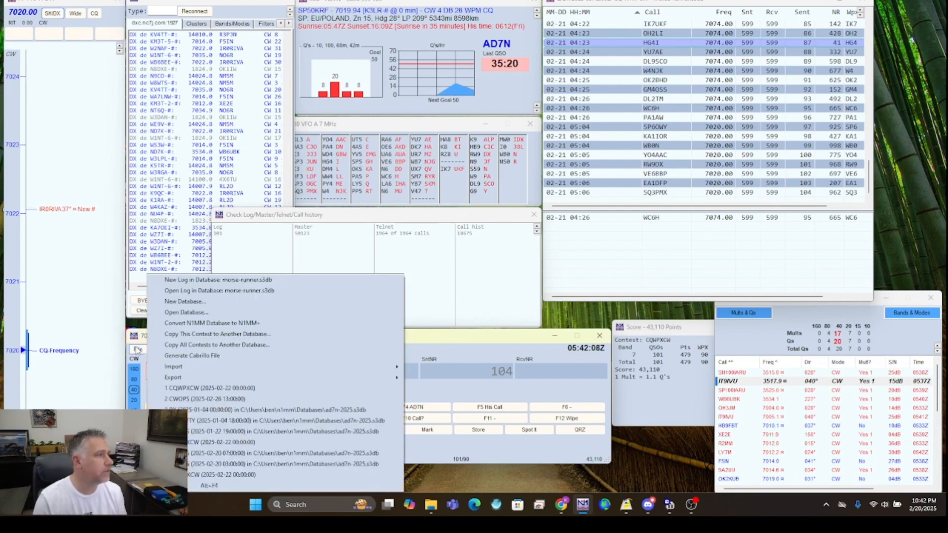
left_click(219, 293)
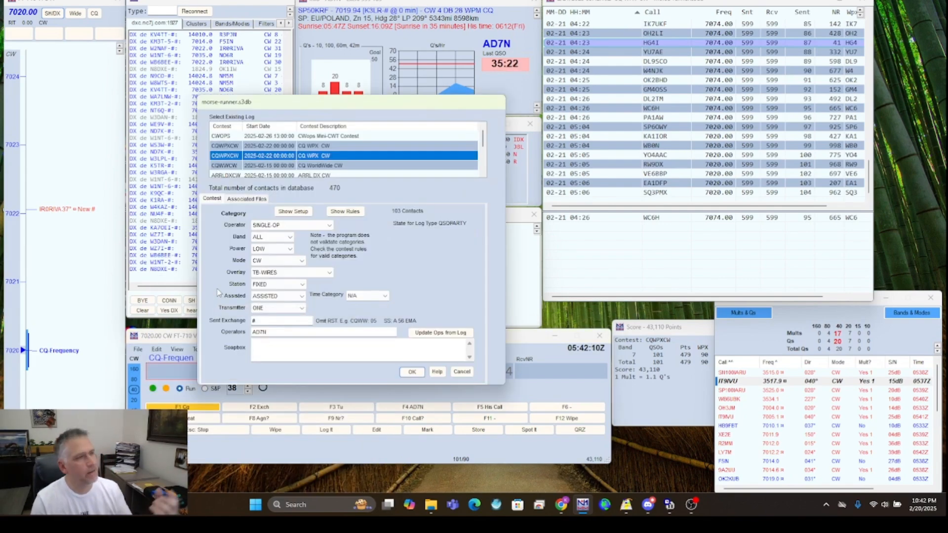
left_click(246, 198)
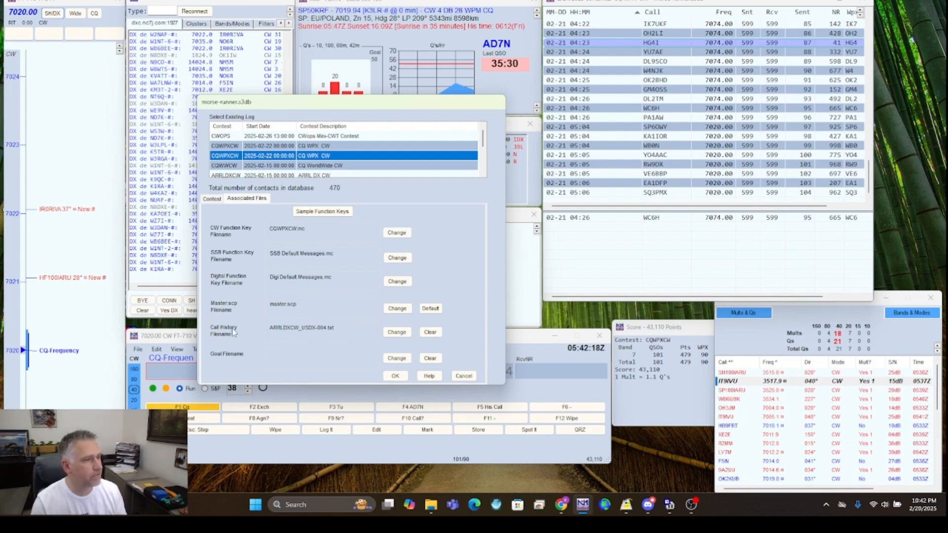
left_click(462, 376)
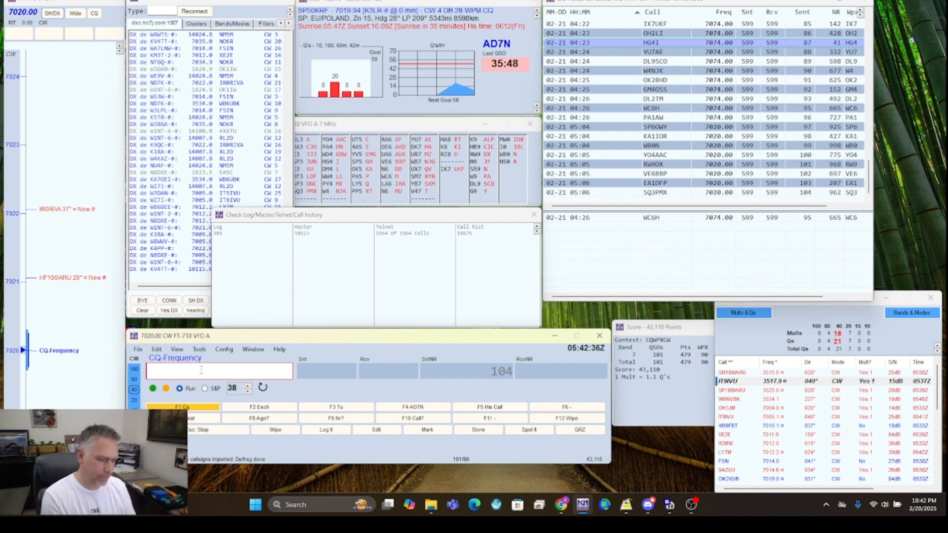
Look up the partial callsigns K7C and KCO in the Check window and wipe the entry.
type("K7")
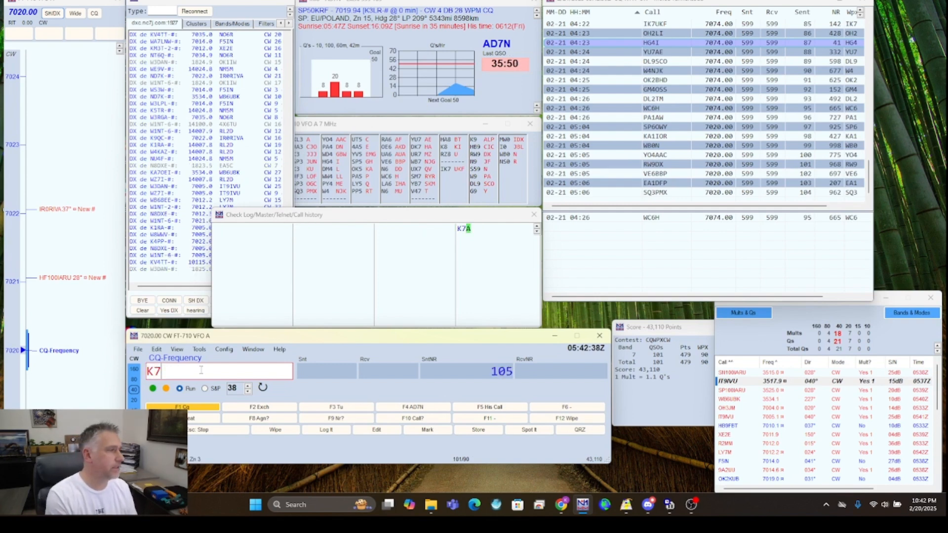
type("C")
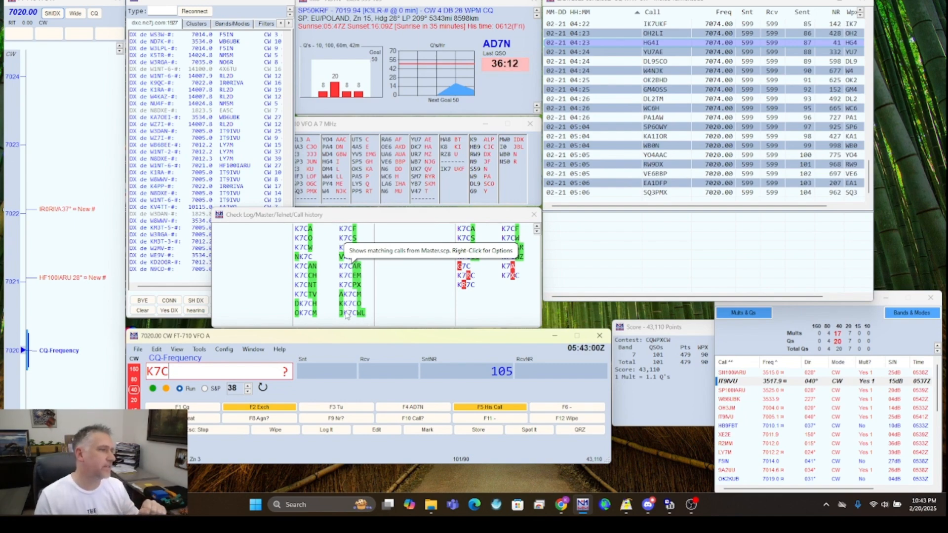
key("BackSpace")
key("BackSpace")
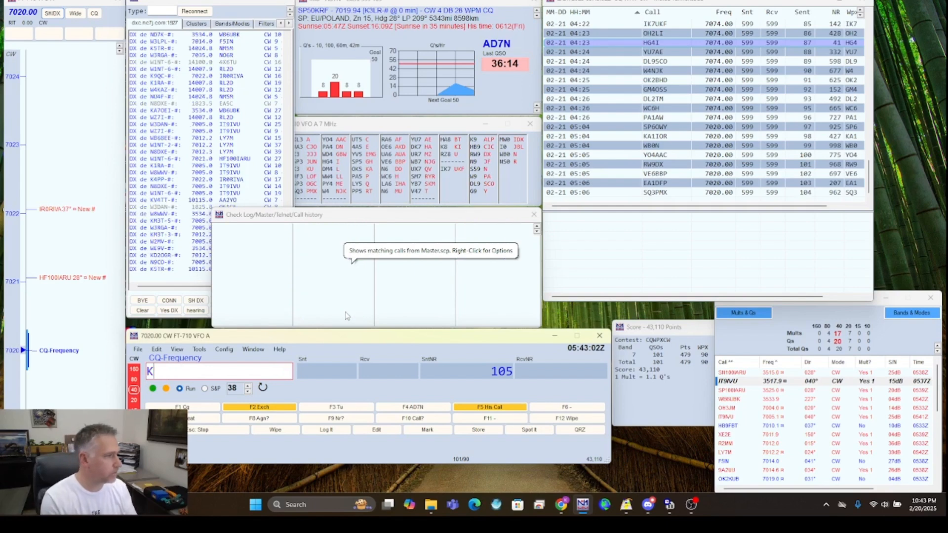
type("CO")
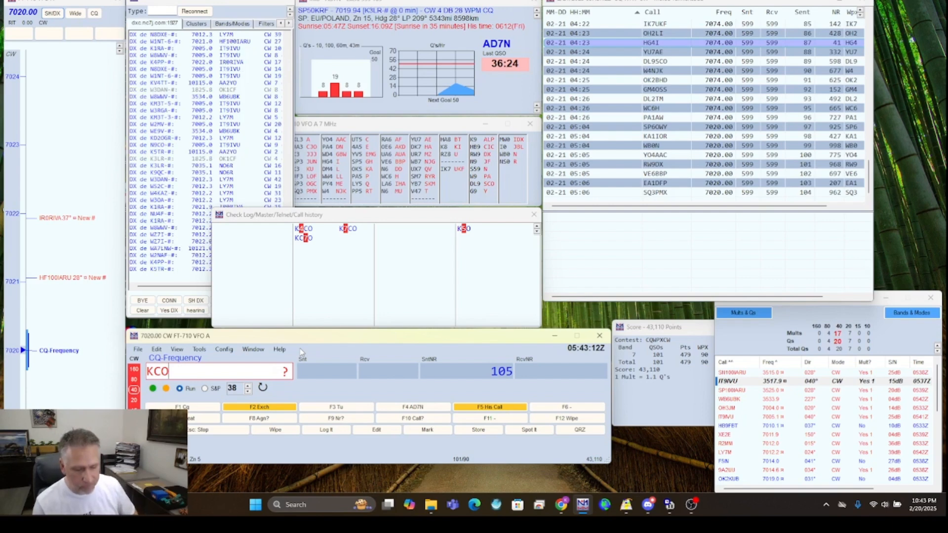
key("F12")
key("F1")
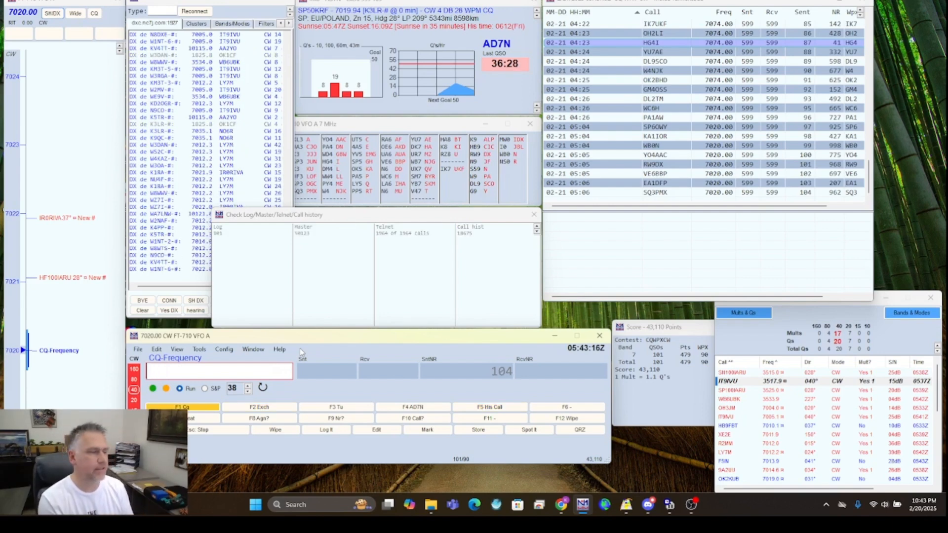
Look up JH3 and JHAGV in the Check window, and compare the variants JH3AGV and JH2AGV.
type("JH3")
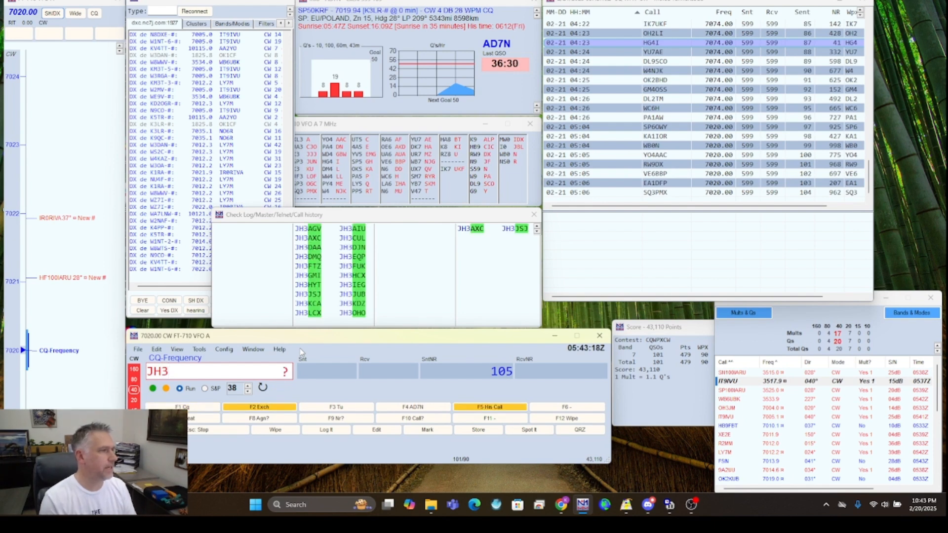
key("BackSpace")
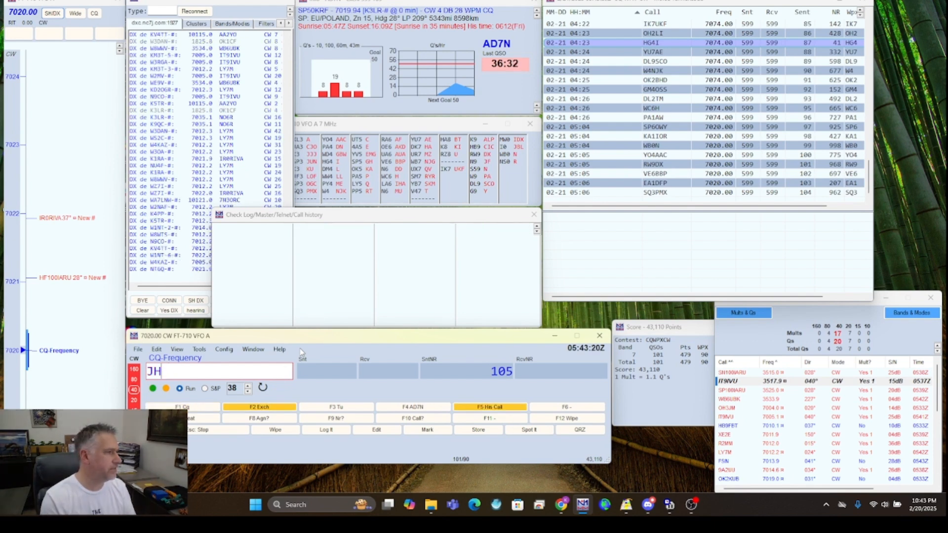
type("AGV")
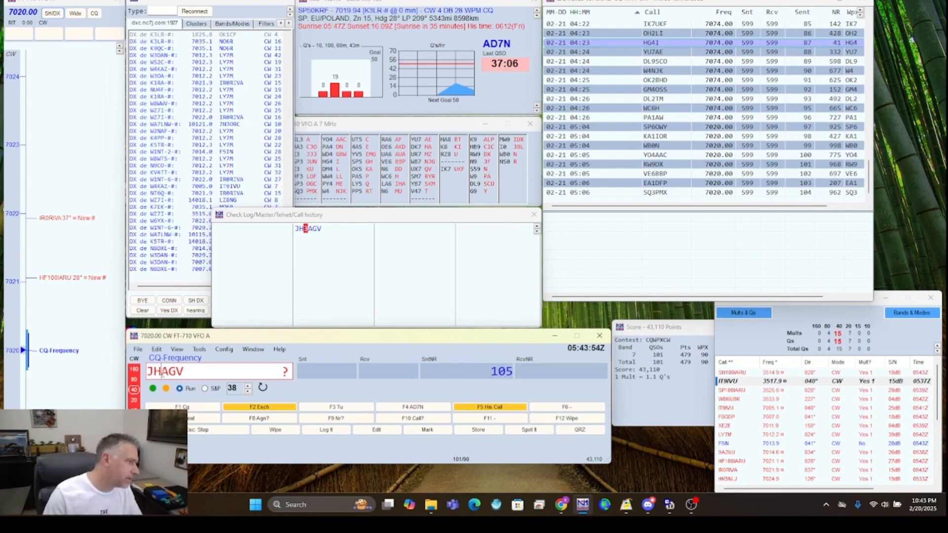
type("3")
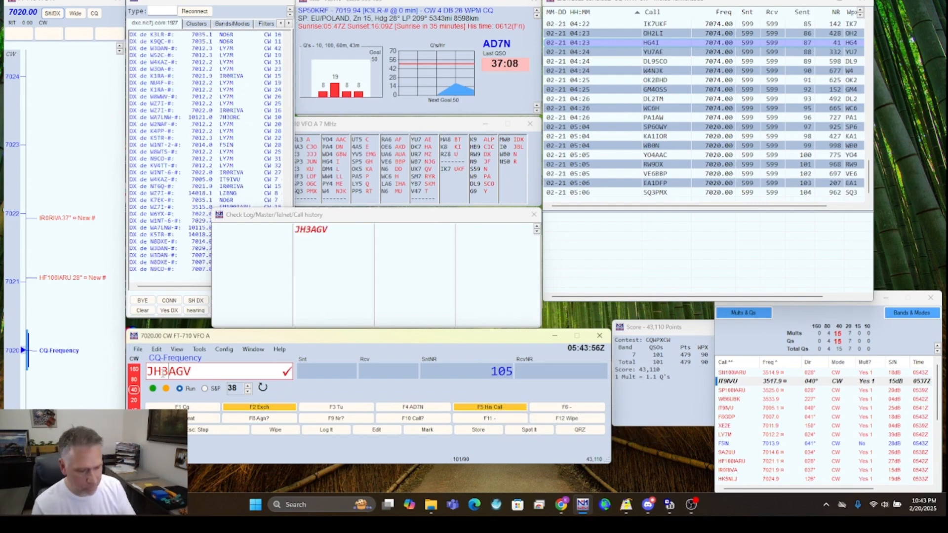
key("BackSpace")
type("2")
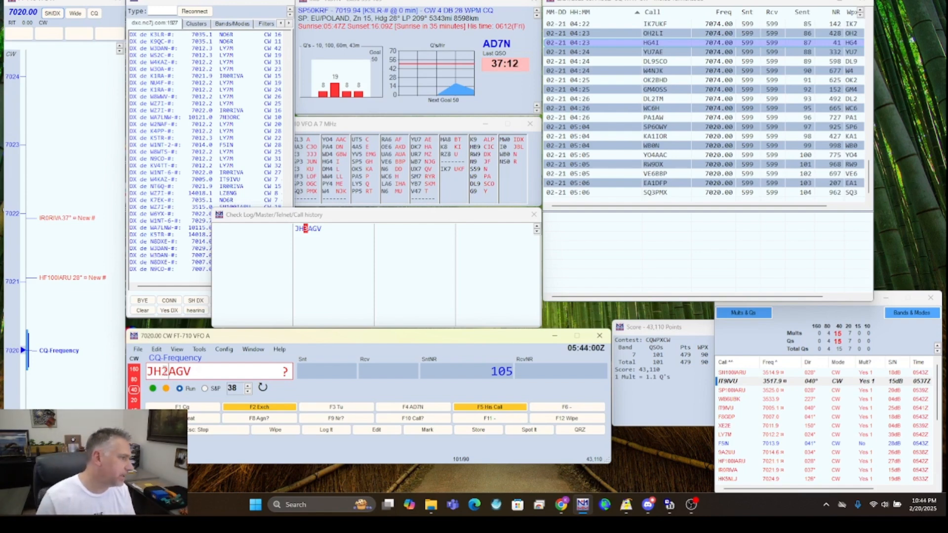
key("BackSpace")
type("3")
key("BackSpace")
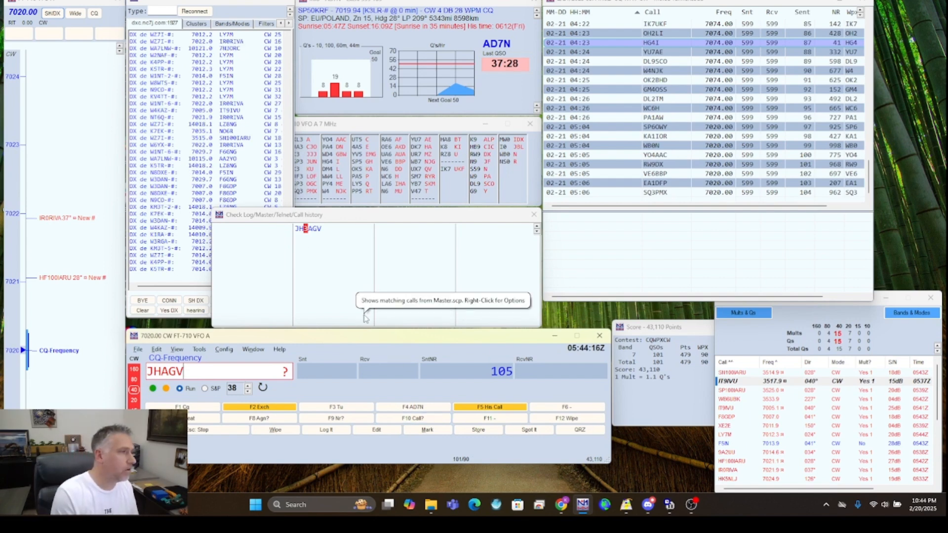
key("Down")
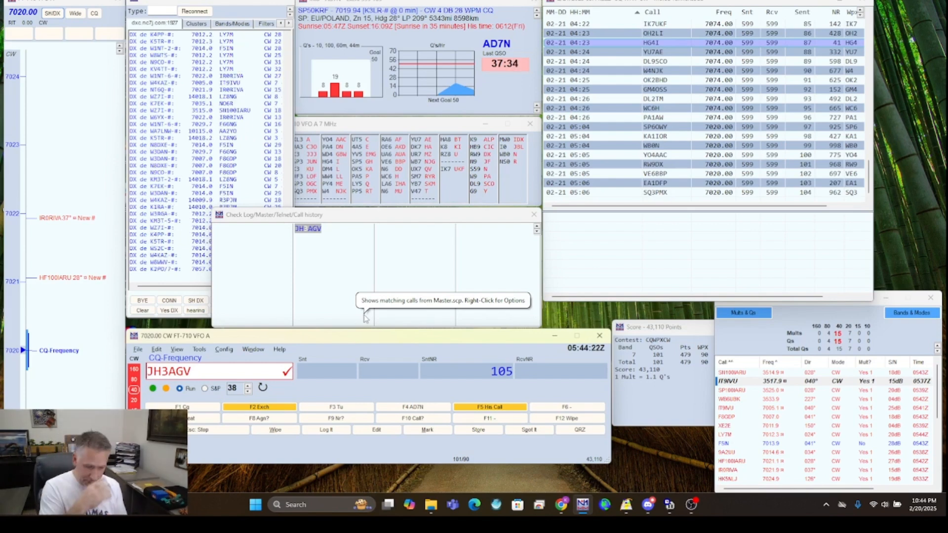
key("alt+w")
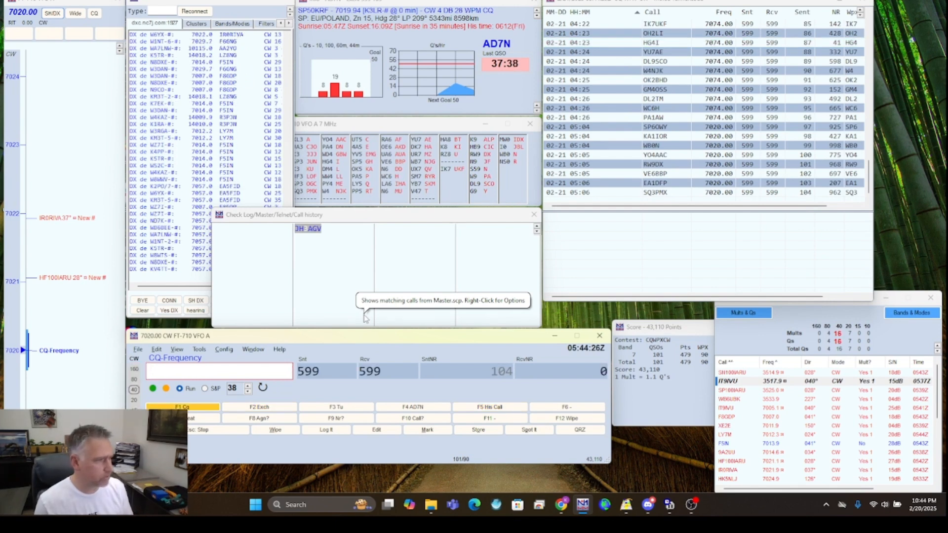
type("A")
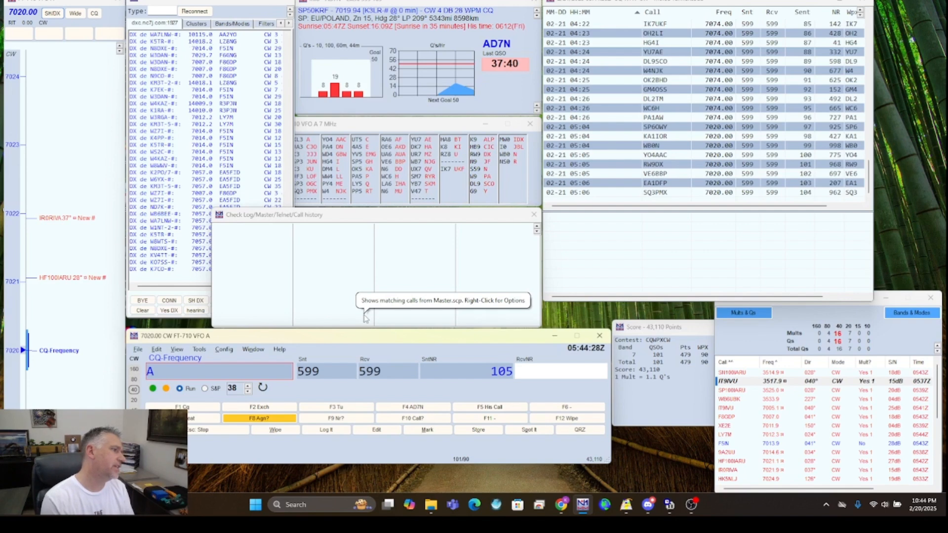
key("shift+Tab")
key("shift+Tab")
key("BackSpace")
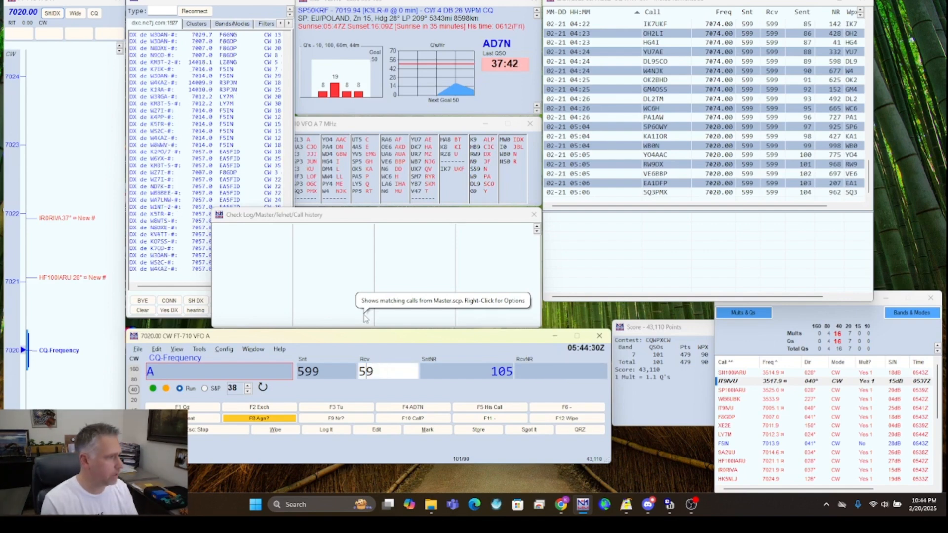
key("F12")
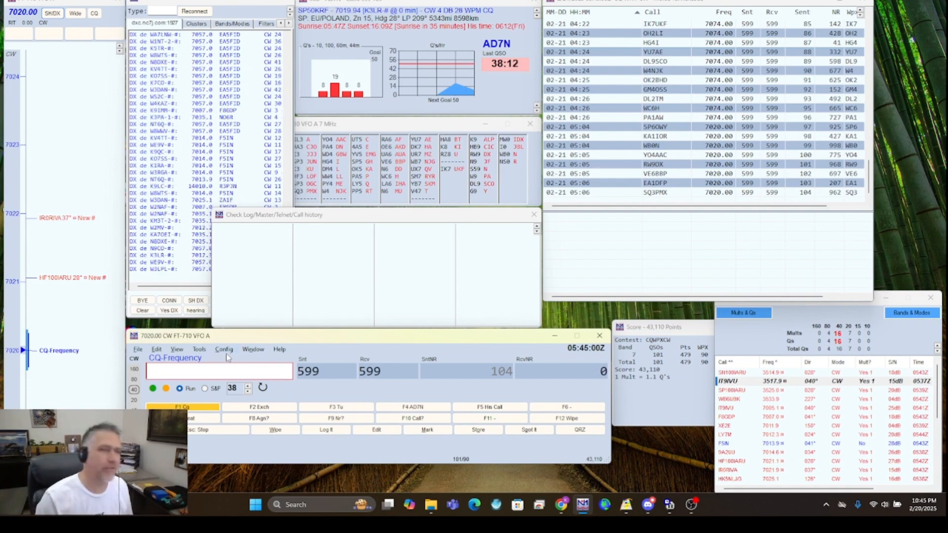
Check that MorseRunner Mode is enabled in the Configurer's Other settings, accept them, and bring up the Morse Runner setup.
key("space")
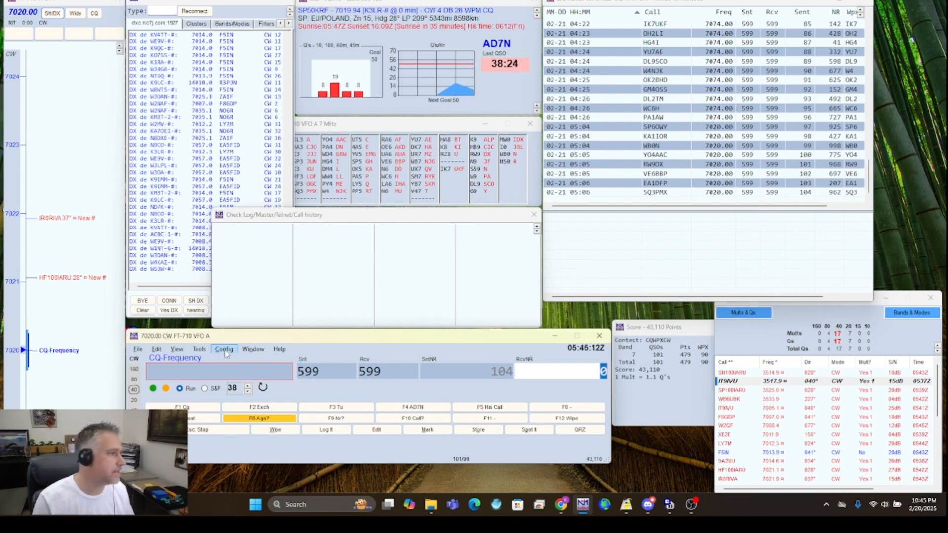
left_click(224, 351)
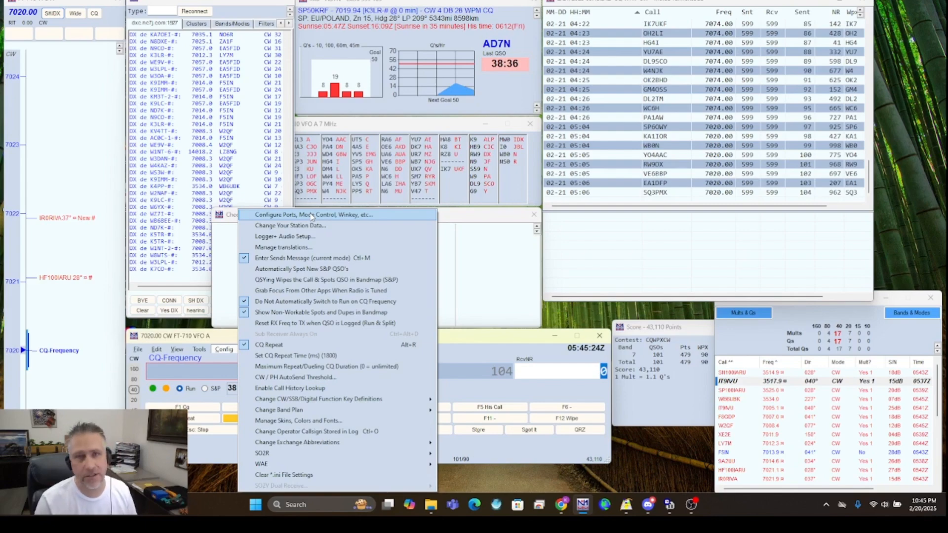
left_click(313, 218)
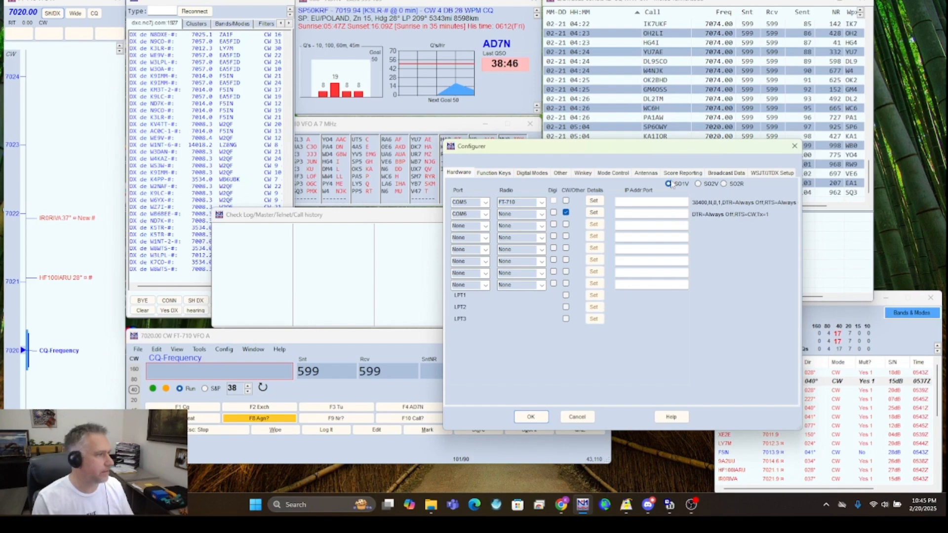
left_click(561, 173)
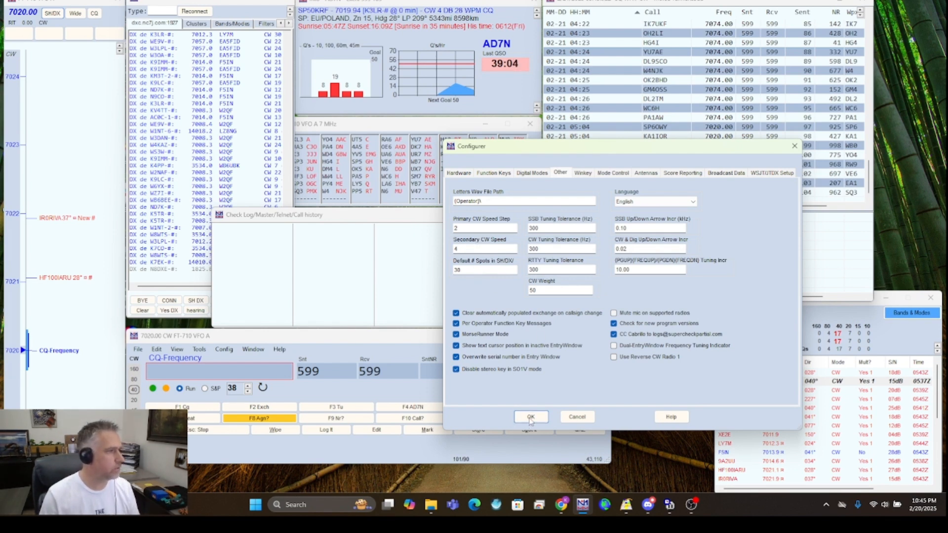
left_click(529, 418)
key("Return")
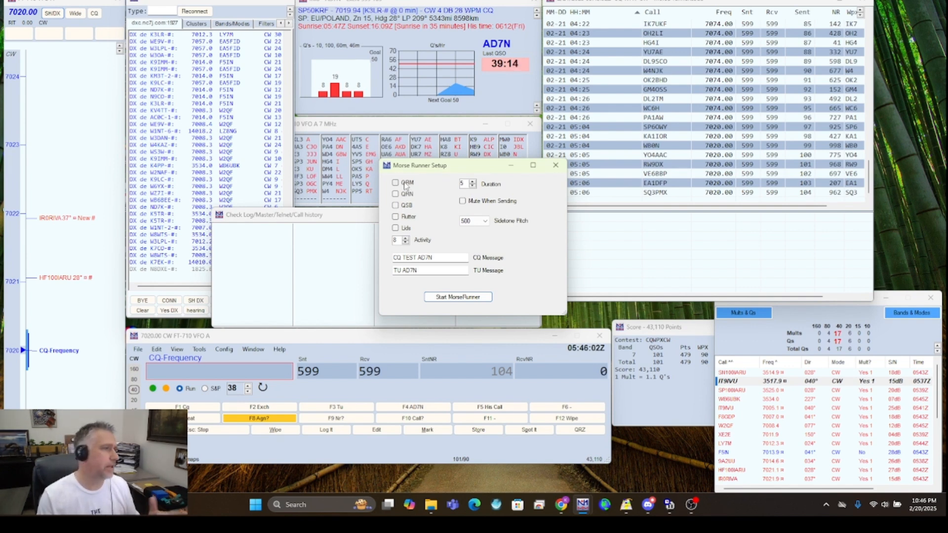
Set the Morse Runner activity to 3 and start MorseRunner.
left_click(406, 243)
left_click(406, 243)
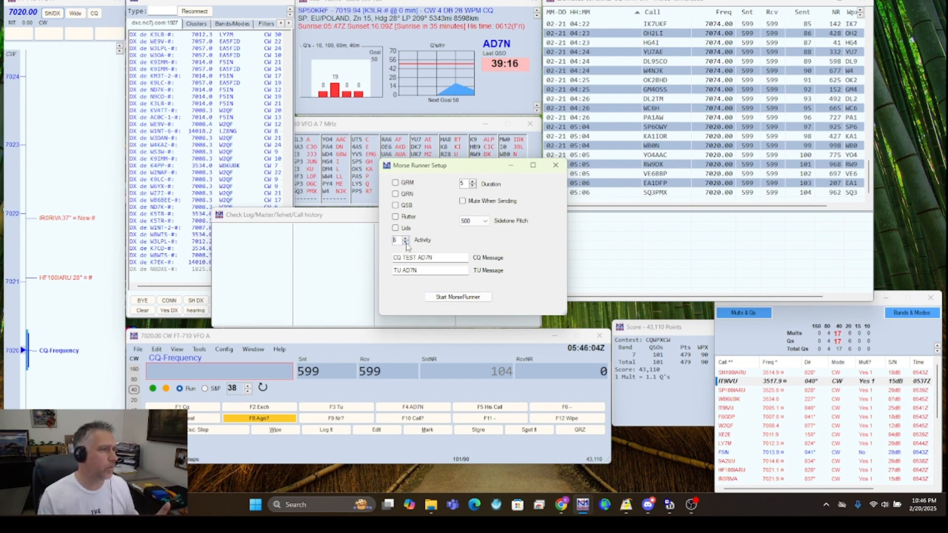
left_click(406, 243)
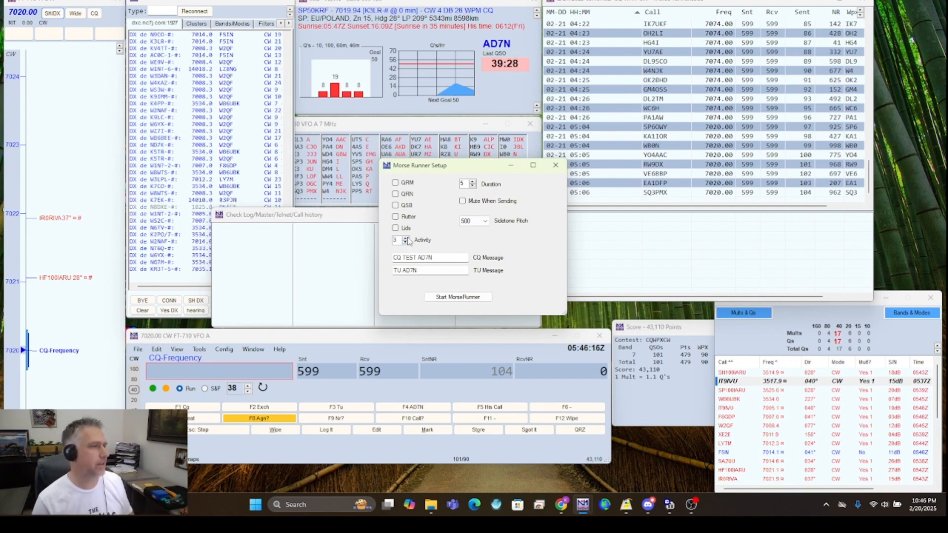
left_click(405, 238)
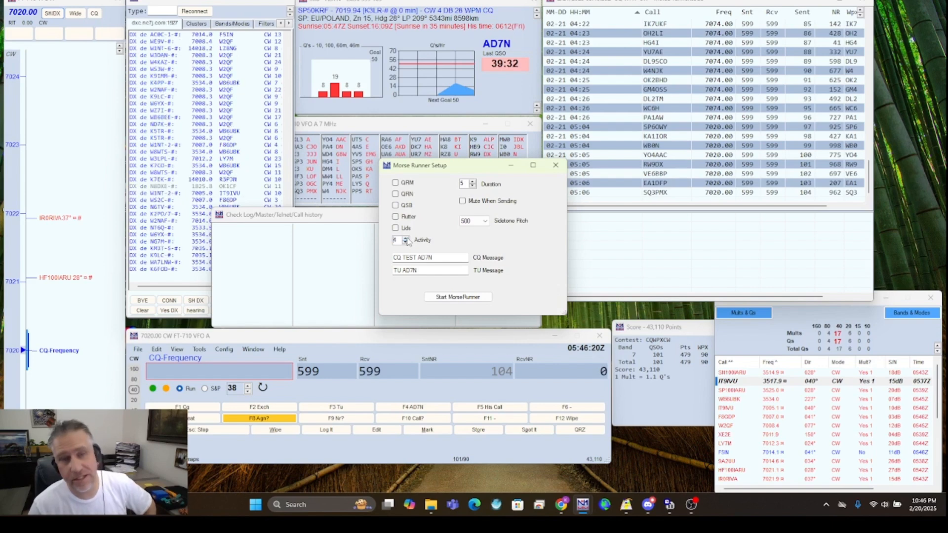
left_click(405, 242)
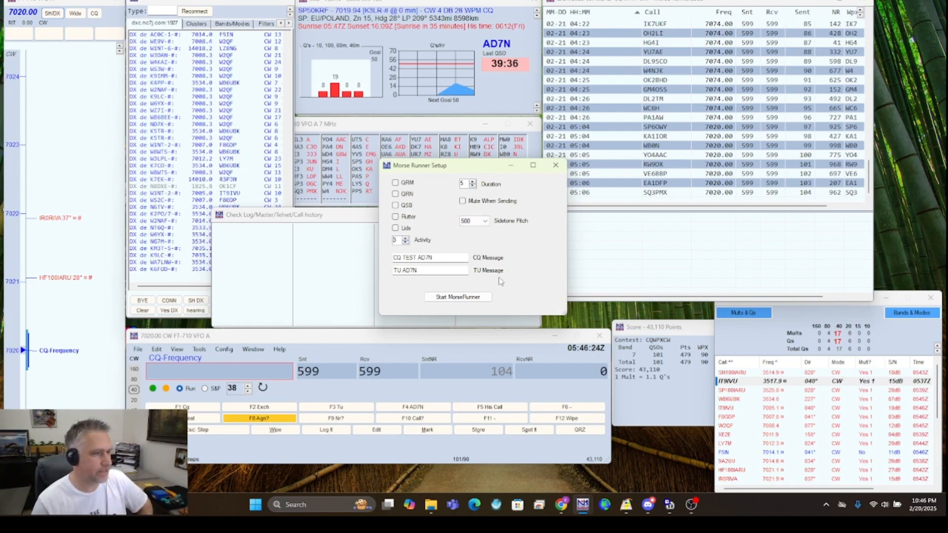
left_click(452, 298)
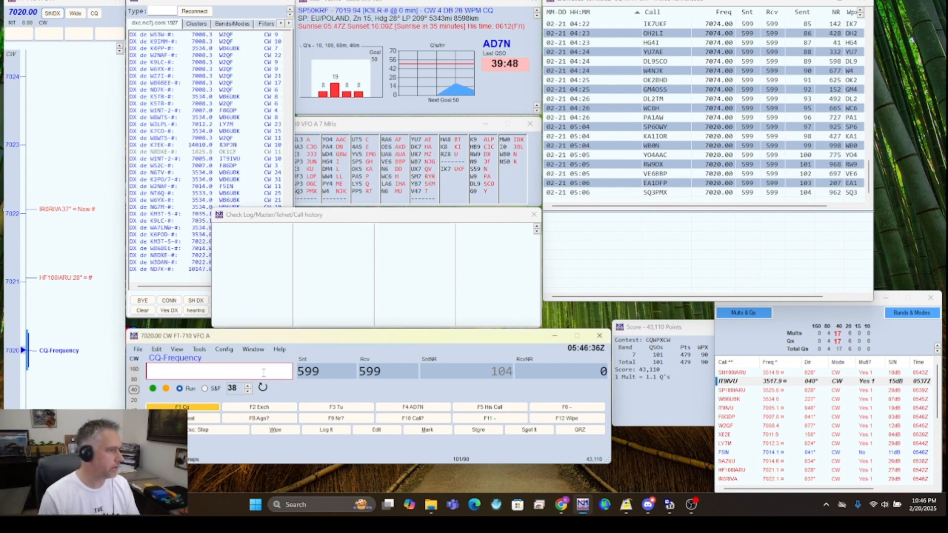
type("N8R")
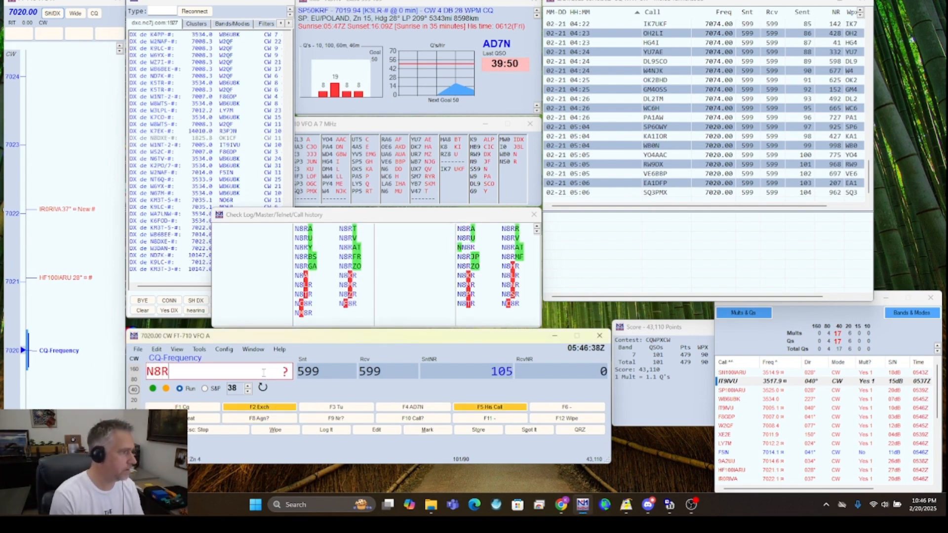
type("L")
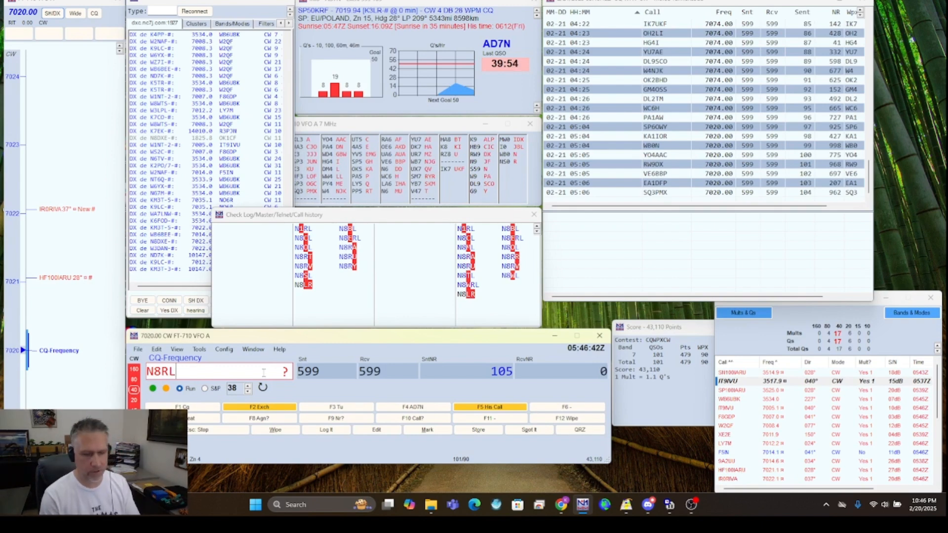
key("Return")
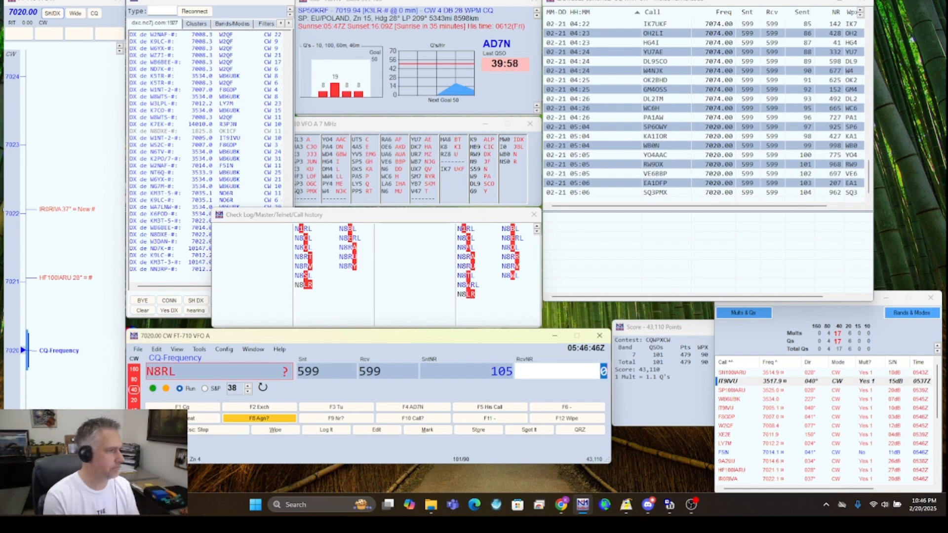
type("562")
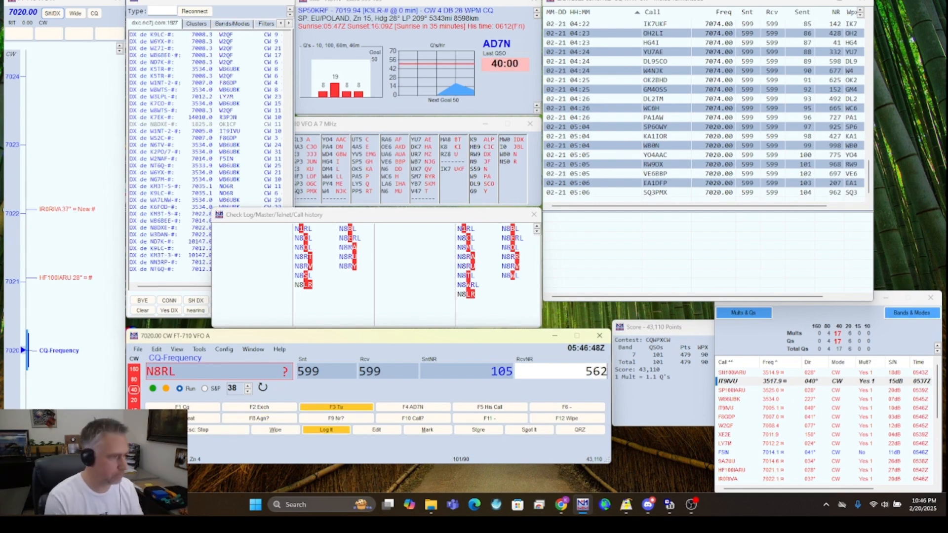
key("Return")
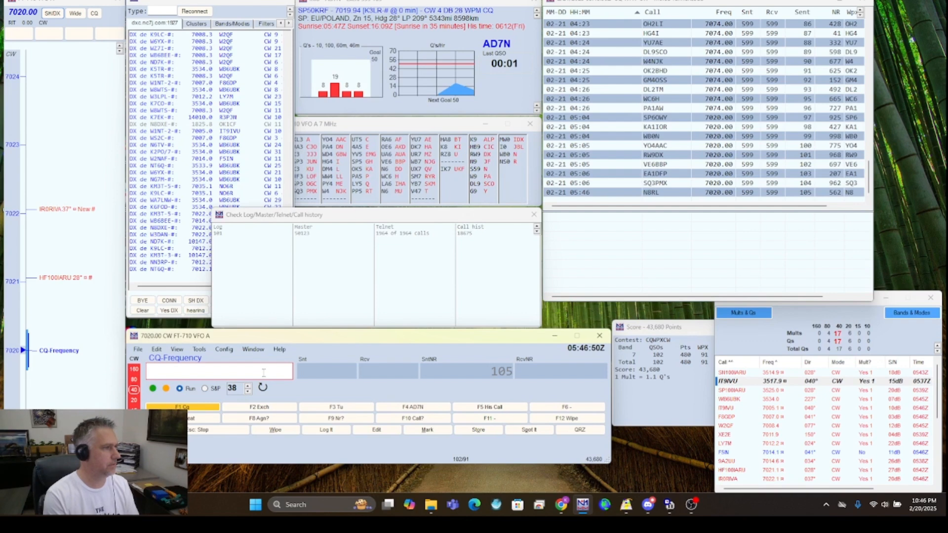
Enter N8RR as the next contact's callsign, send the exchange, and correct the callsign to N8LR.
type("N8R")
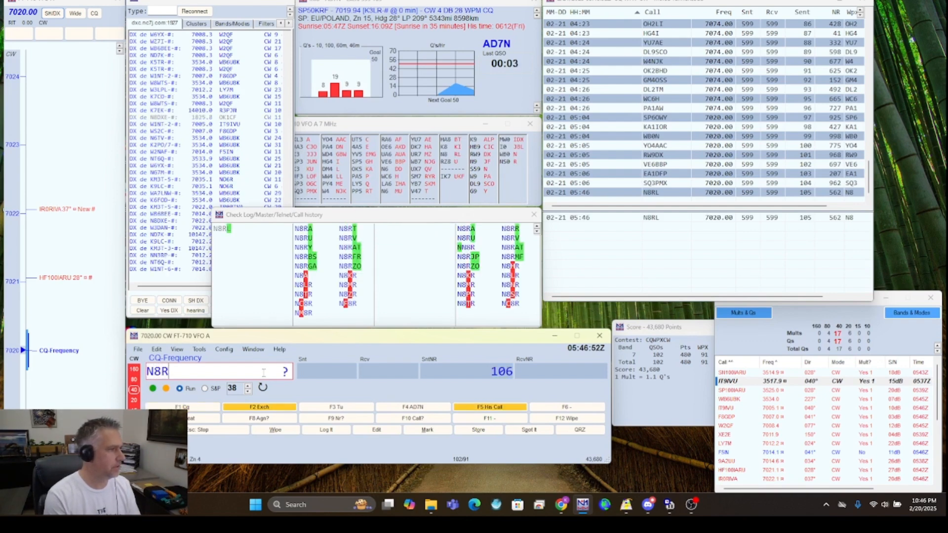
type("R")
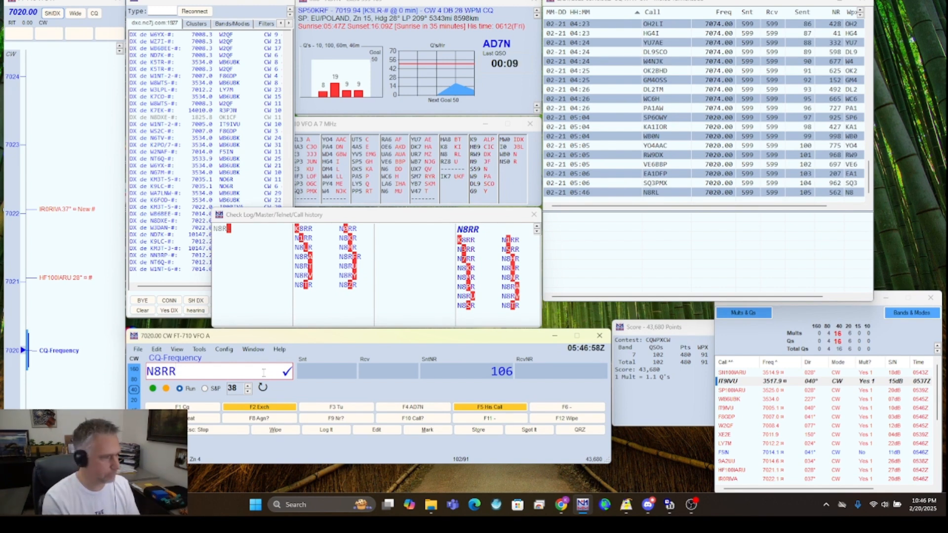
key("Return")
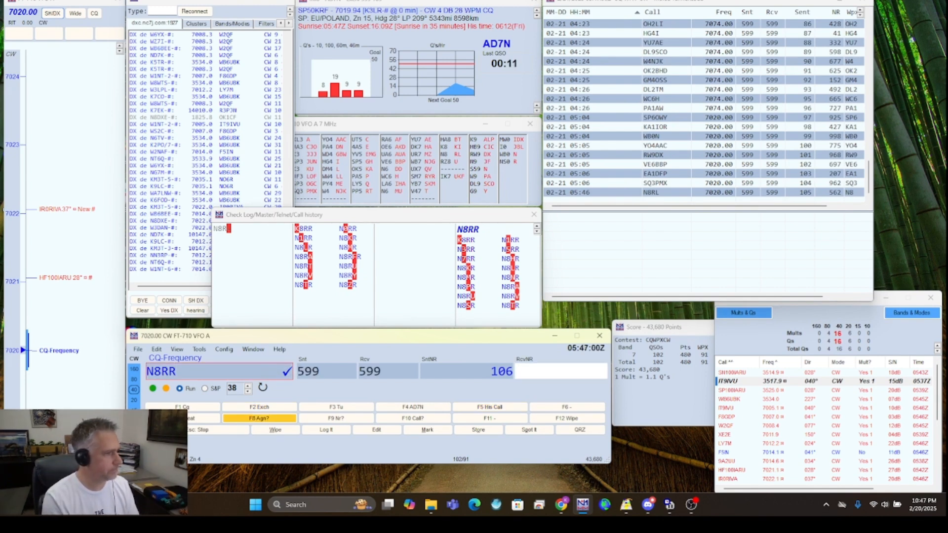
left_click(264, 373)
key("BackSpace")
key("BackSpace")
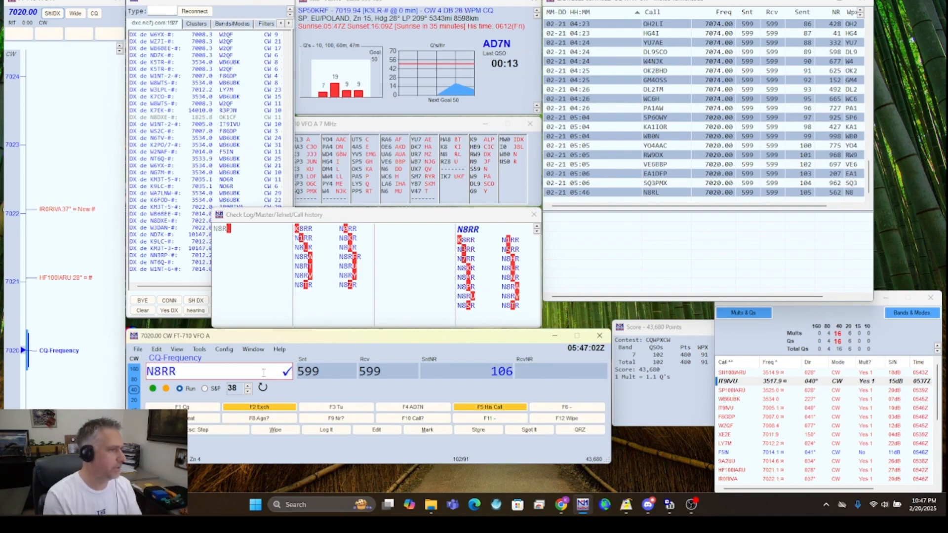
type("LR")
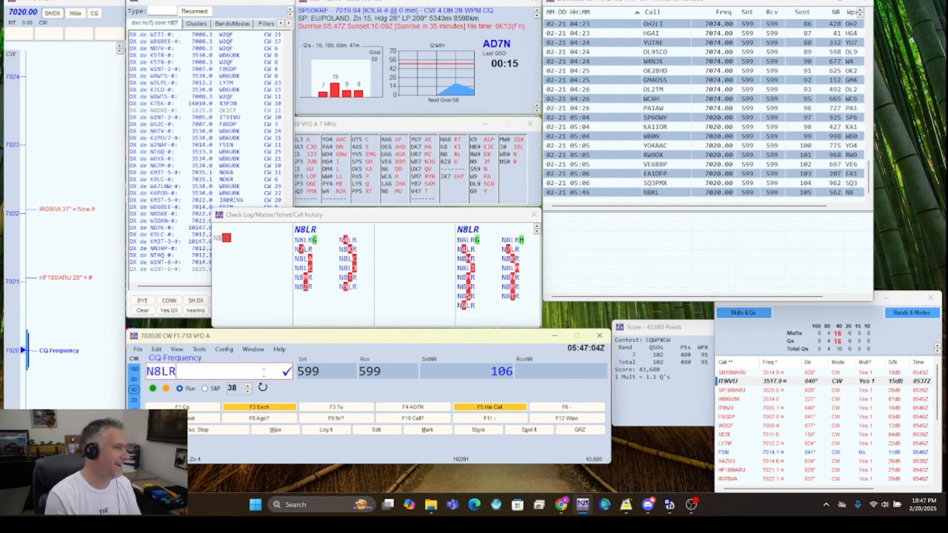
Send the exchange to N8LR and log the contact with received number 562.
key("Return")
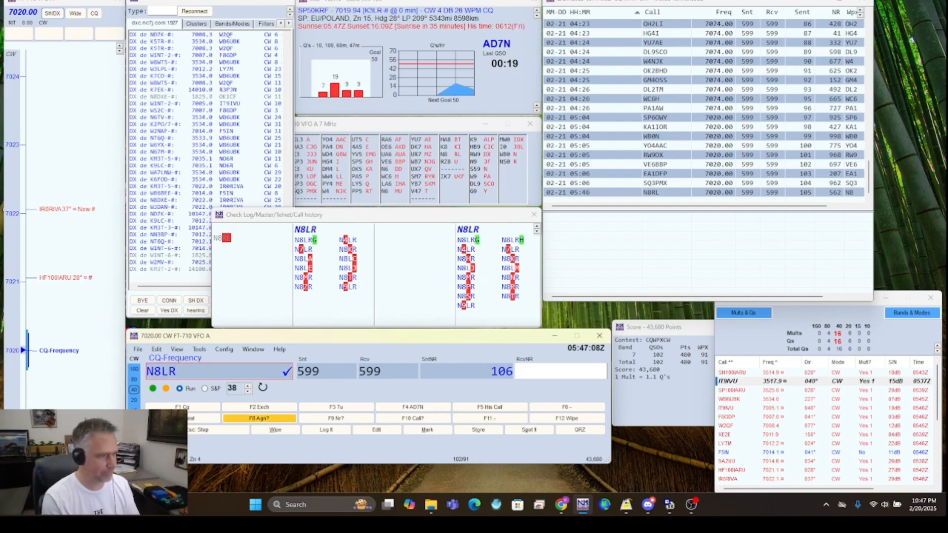
type("562")
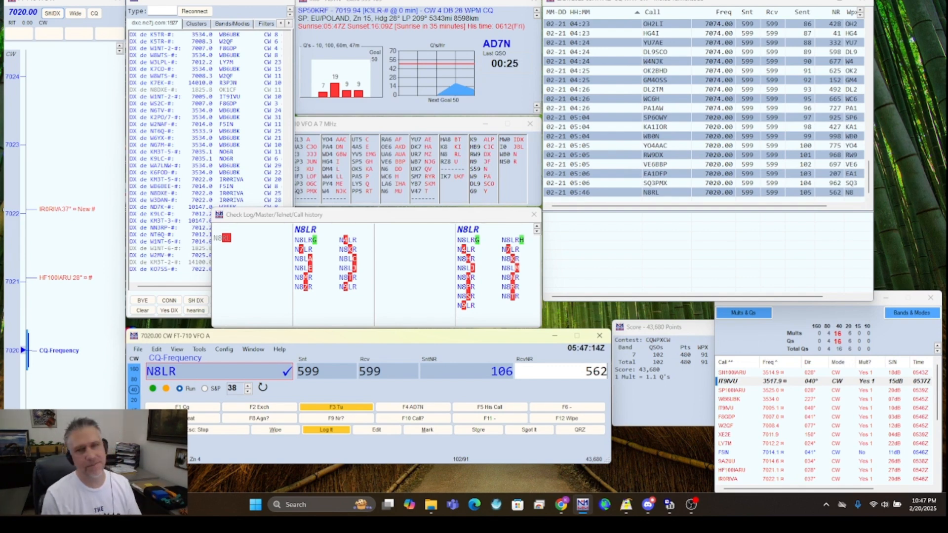
key("Return")
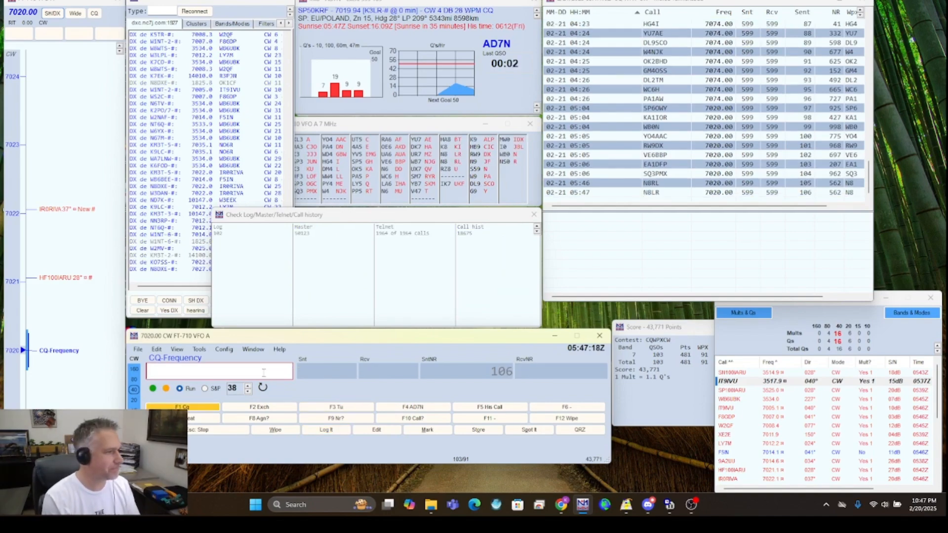
Enter the callsign CR5E, send the exchange, and log the contact with received number 765.
type("CR5")
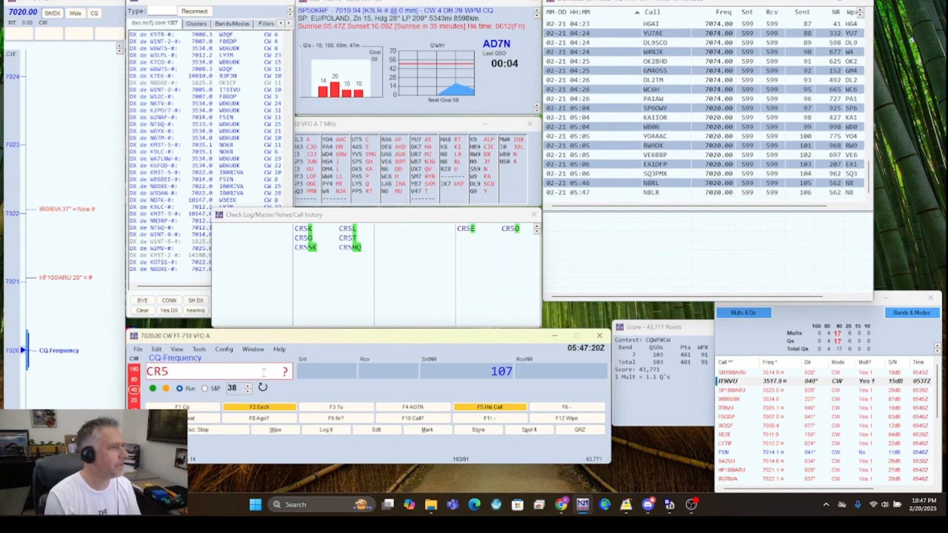
type("E")
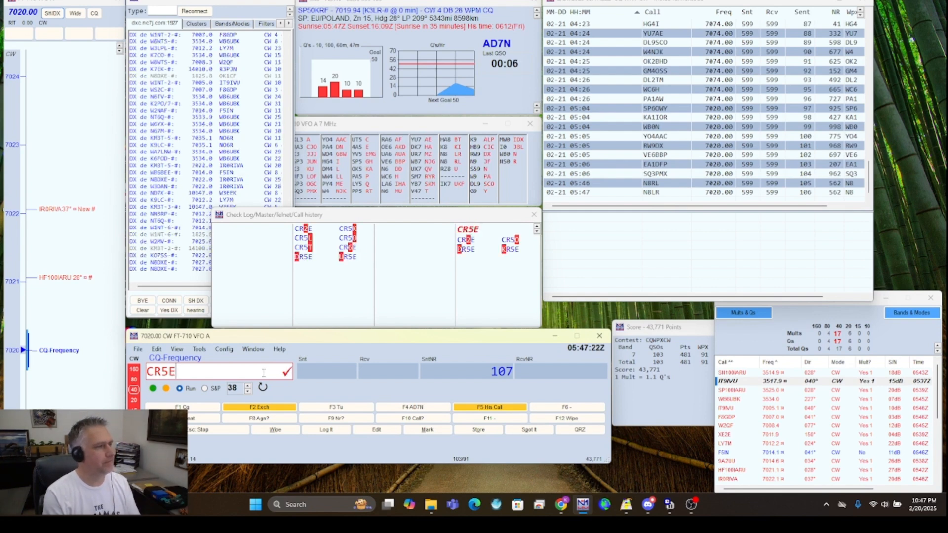
key("Return")
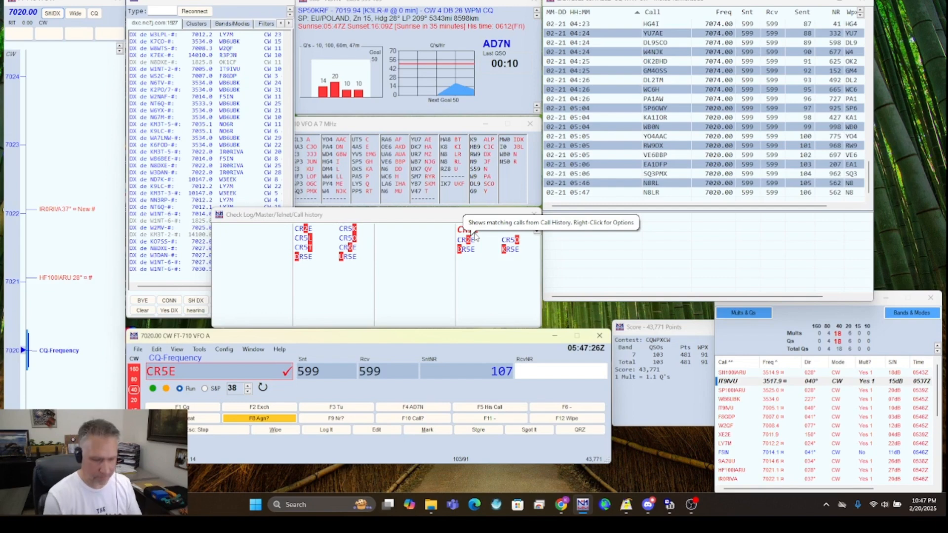
type("765")
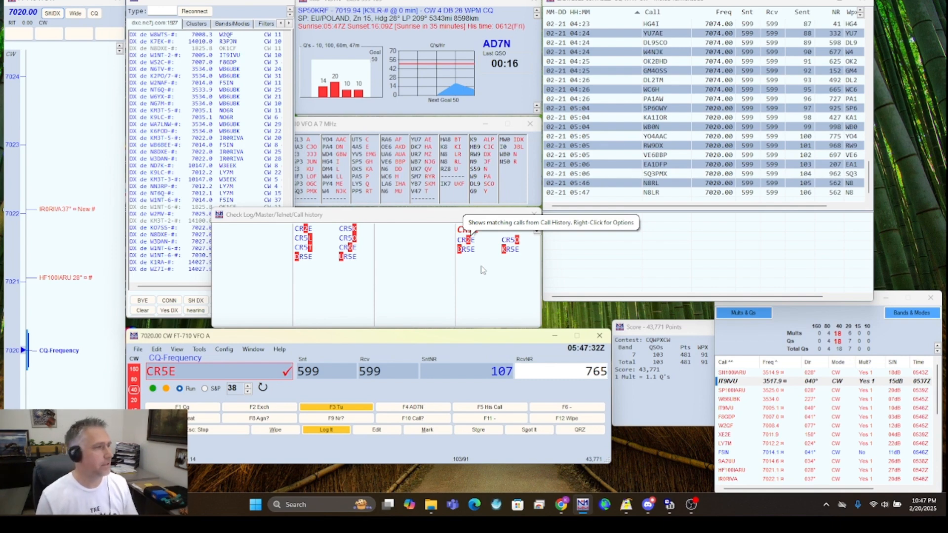
key("Return")
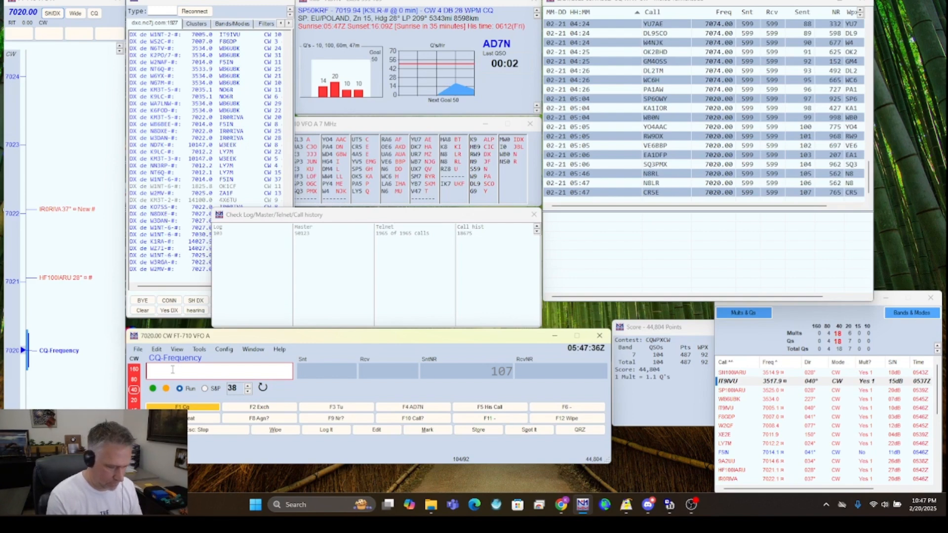
Look up the partial callsigns OW and 0W in the Check window, clearing the entry after each.
type("OW")
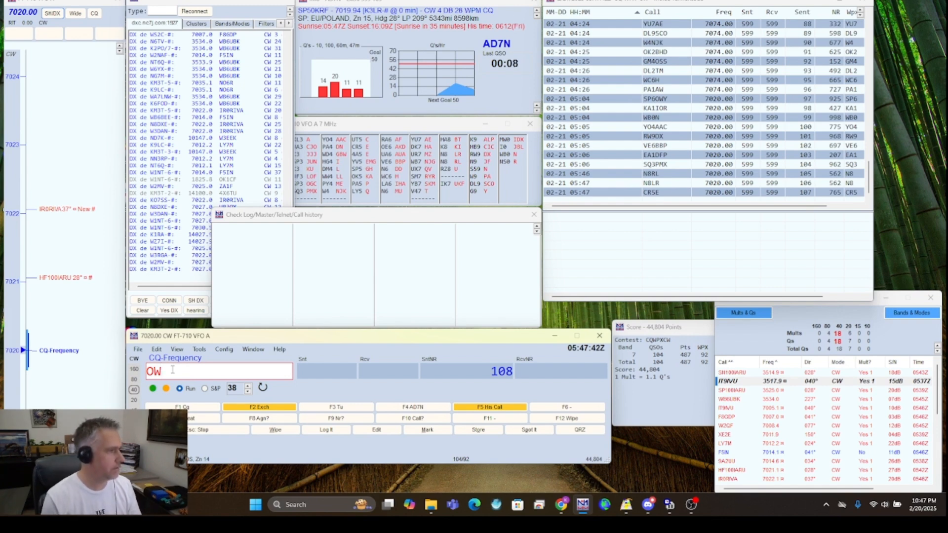
key("BackSpace")
key("BackSpace")
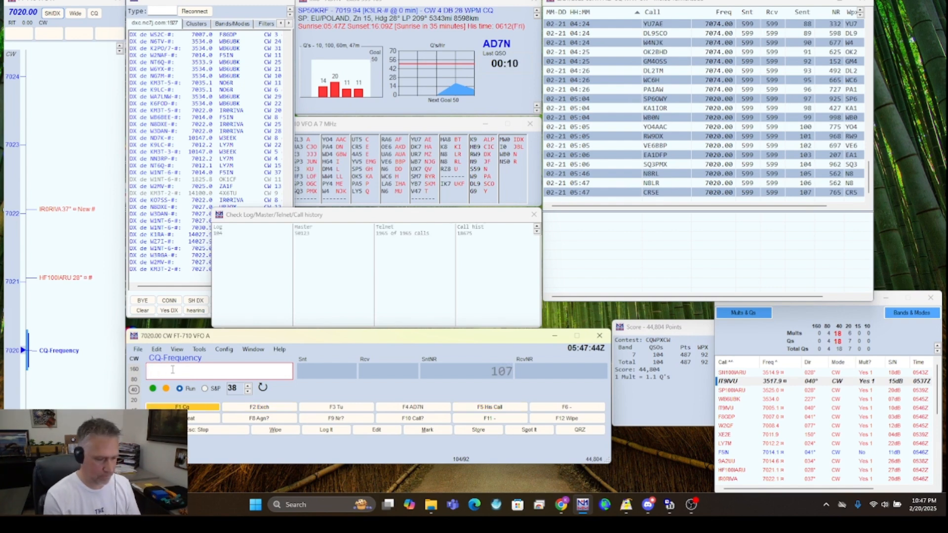
type("0W")
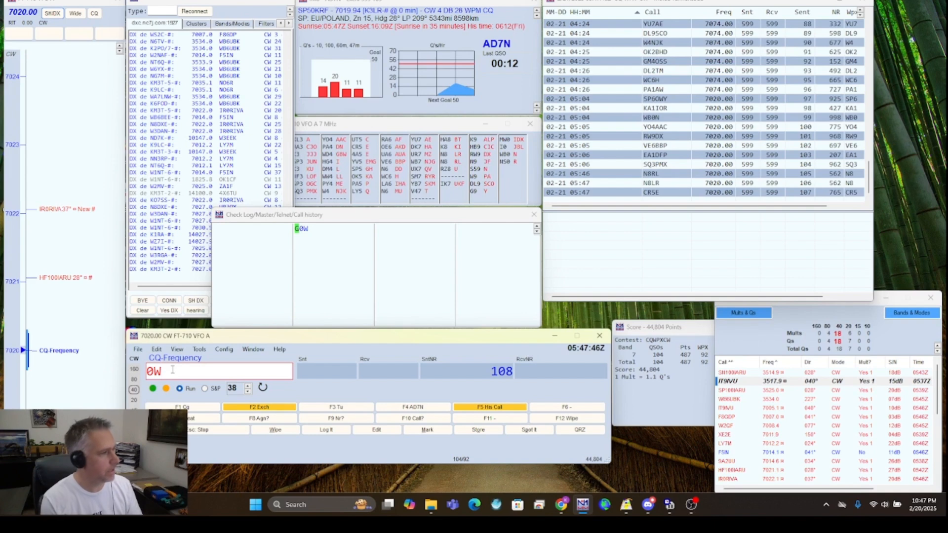
key("BackSpace")
key("BackSpace")
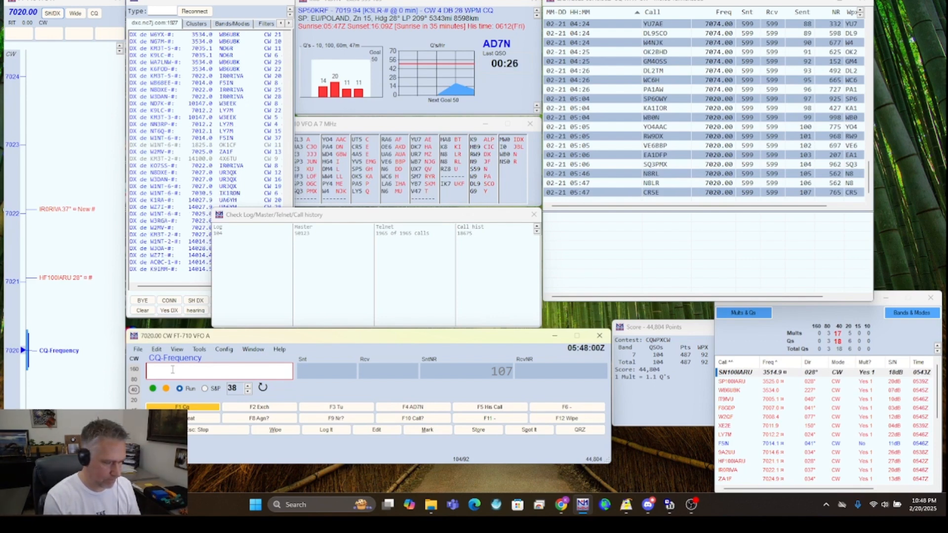
type("JT")
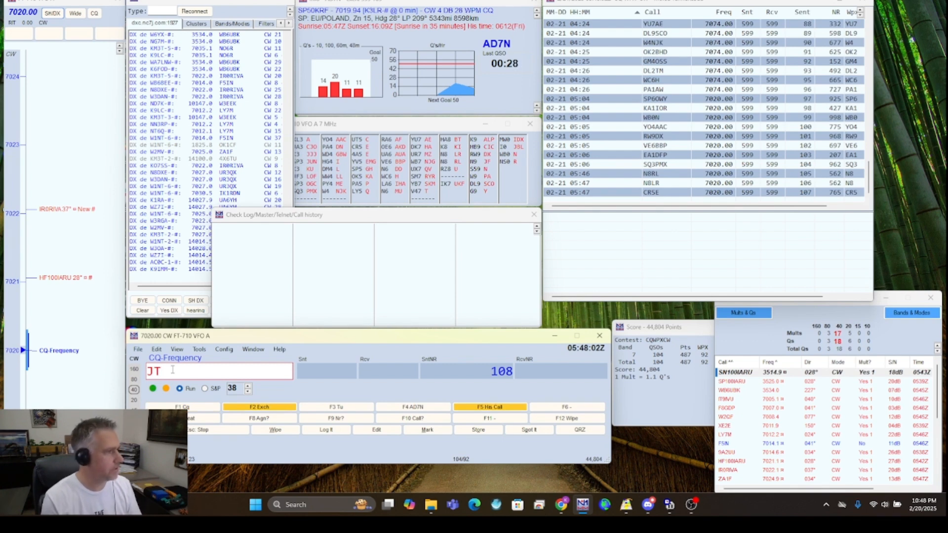
key("BackSpace")
key("BackSpace")
Enter the partial callsign CW and prefix it with AA0 to complete AA0CW.
type("CW")
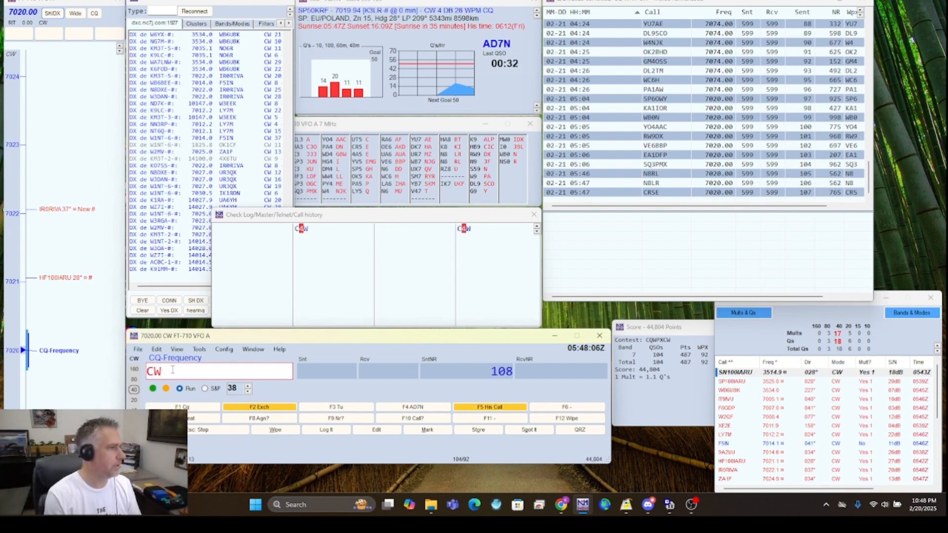
key("Home")
type("AA0")
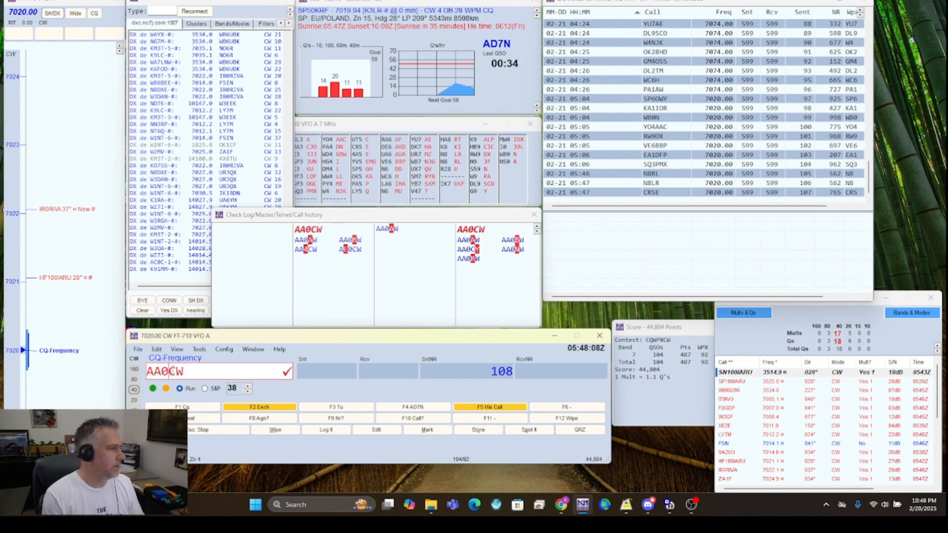
key("Return")
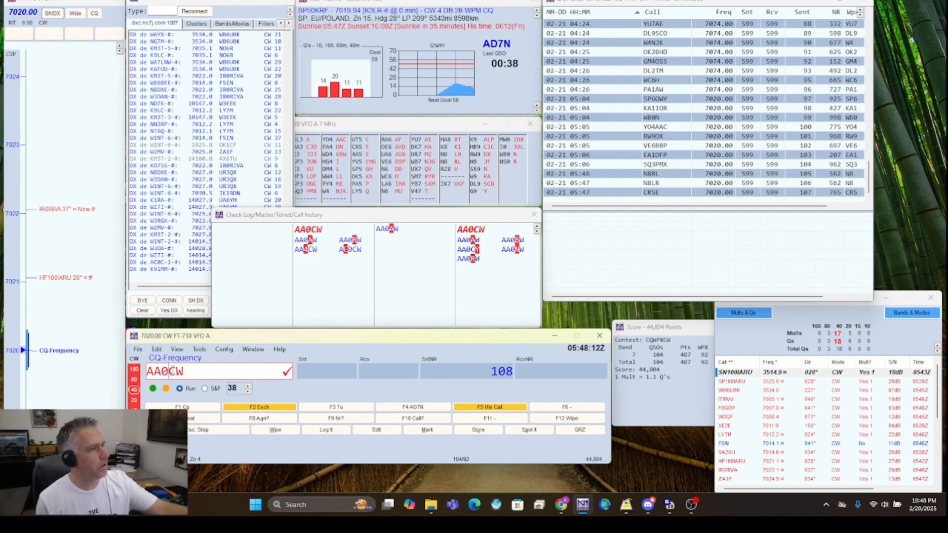
key("Return")
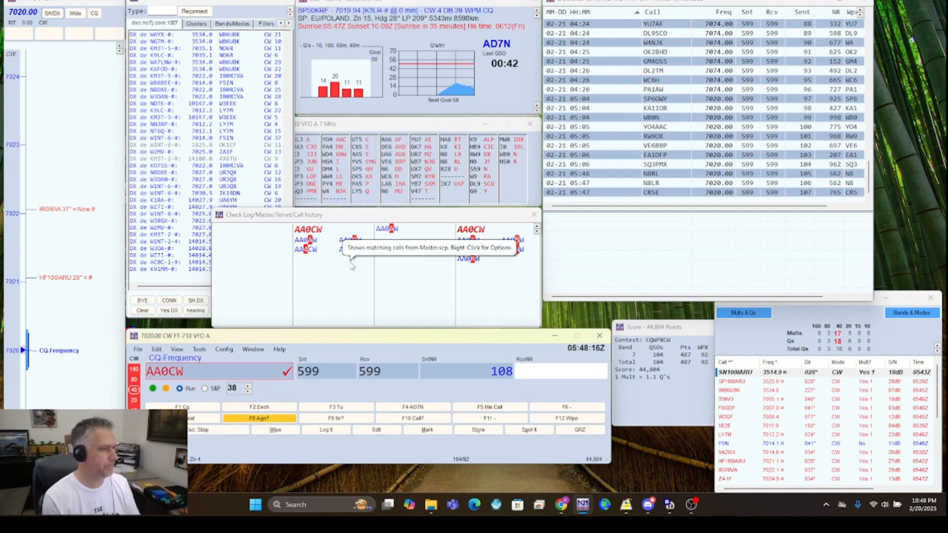
type("115")
key("Return")
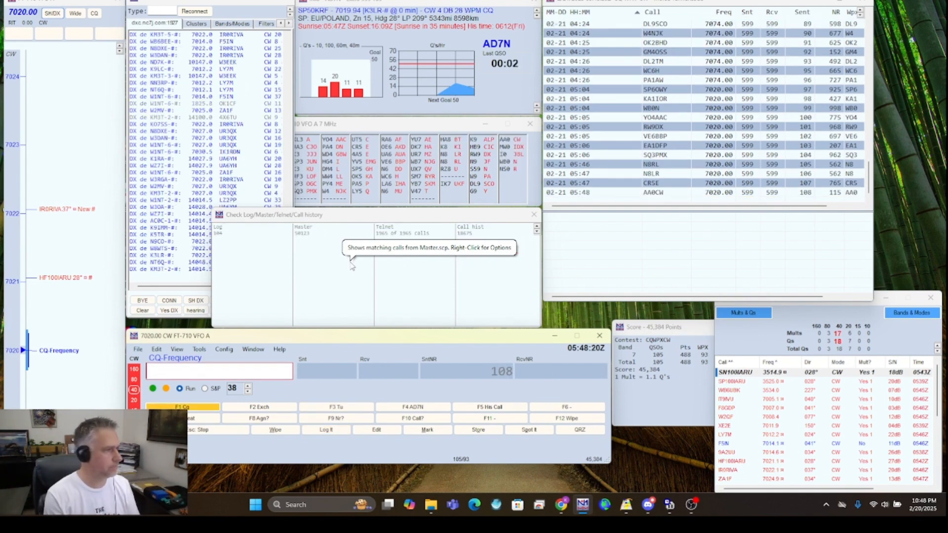
Enter the callsign AI2T, send the exchange, and log the contact with received number 773.
type("AI2T")
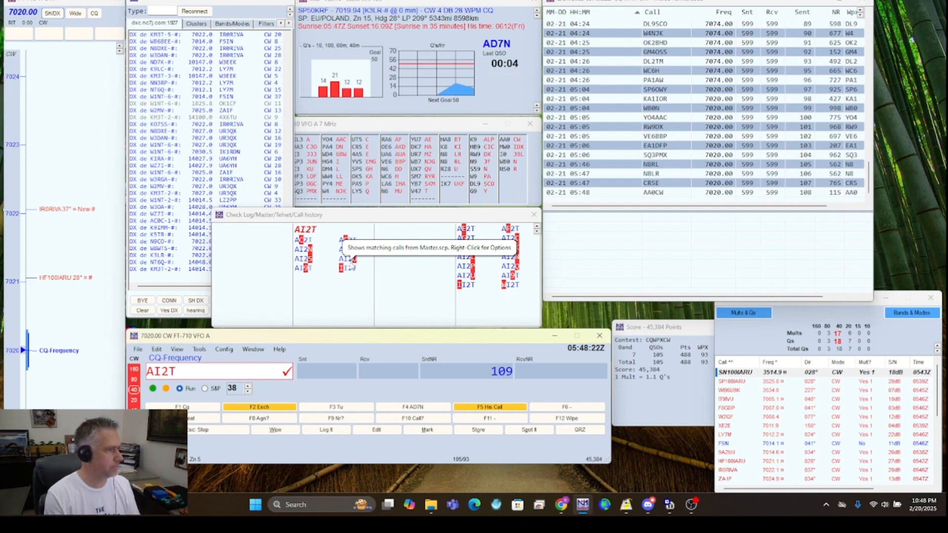
key("Return")
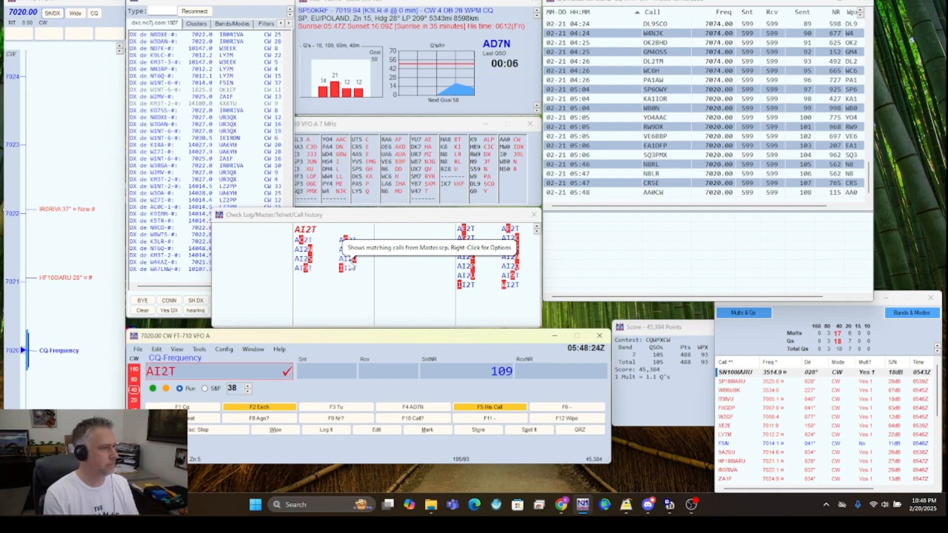
key("Return")
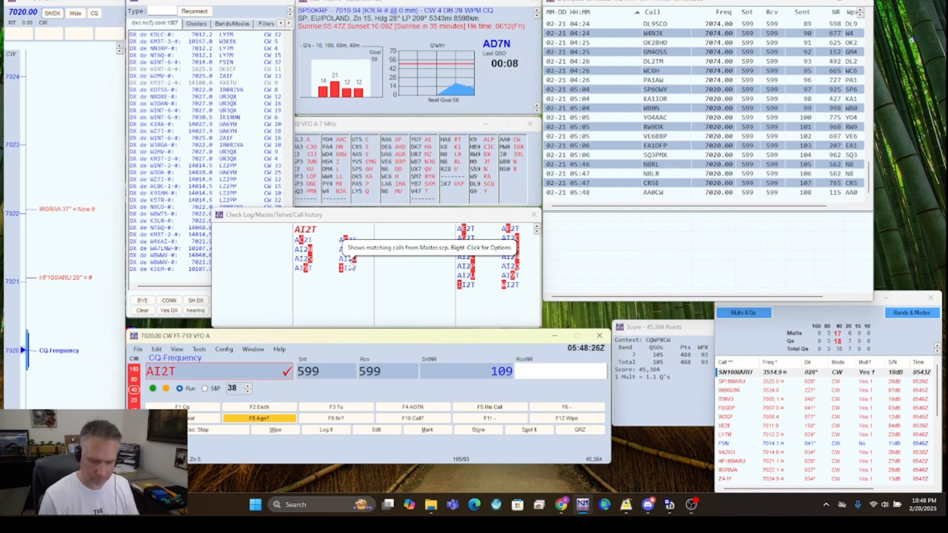
type("773")
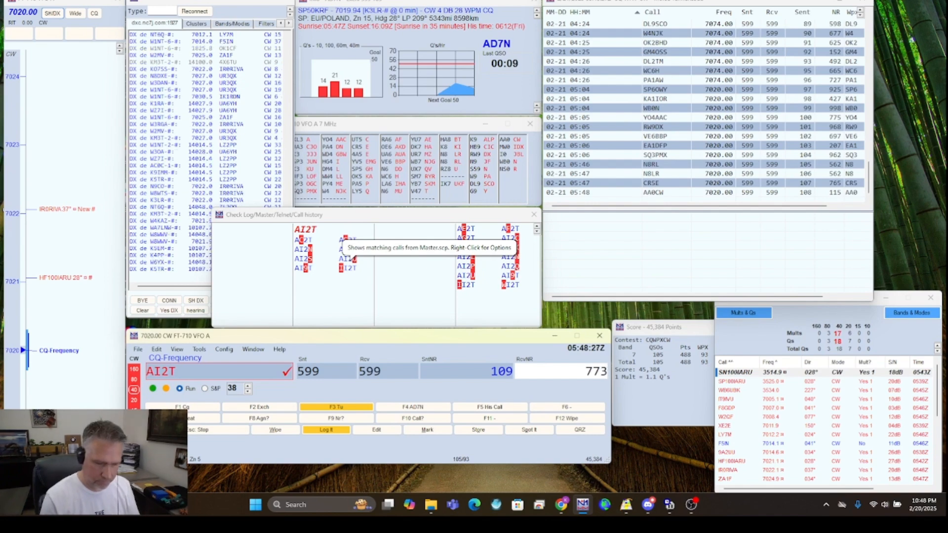
key("Return")
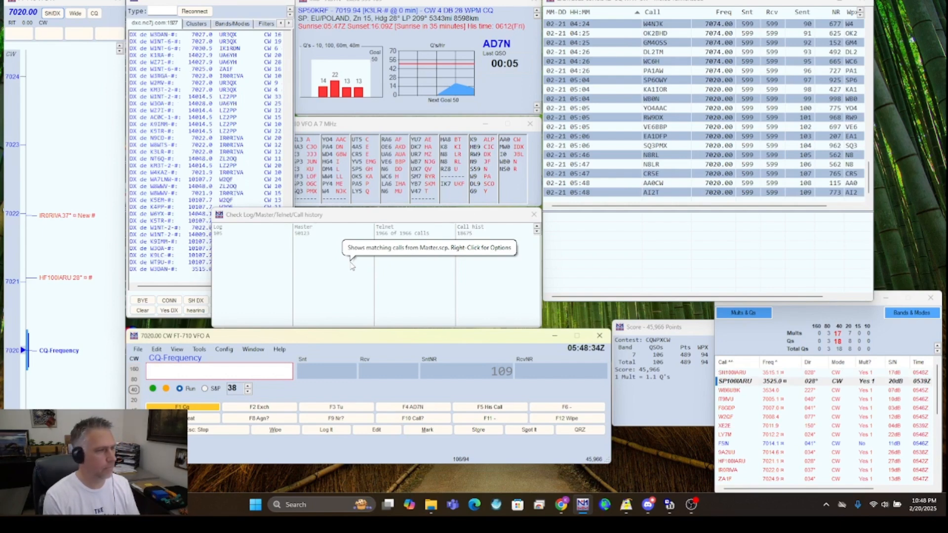
Enter the callsign VK6RR, removing and restoring its 6 to compare the Check window matches.
type("VK6RR")
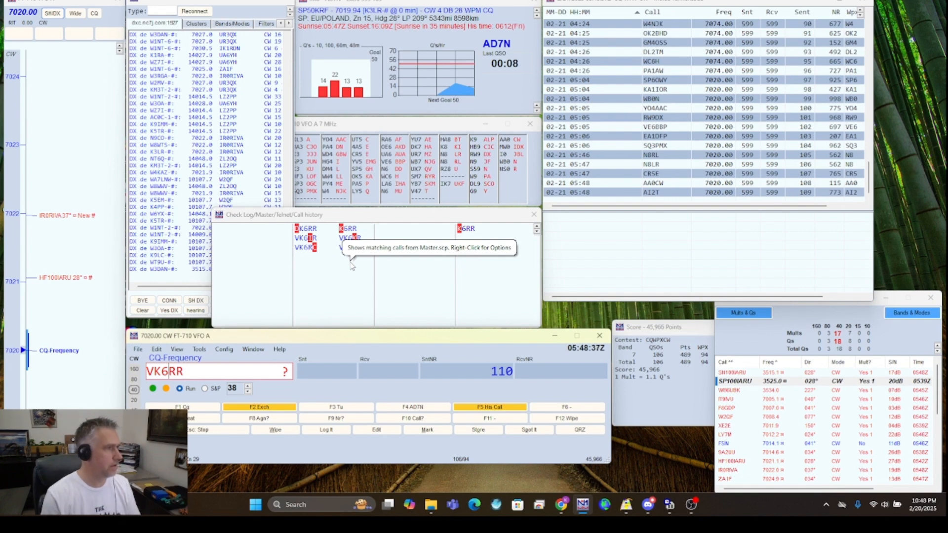
key("BackSpace")
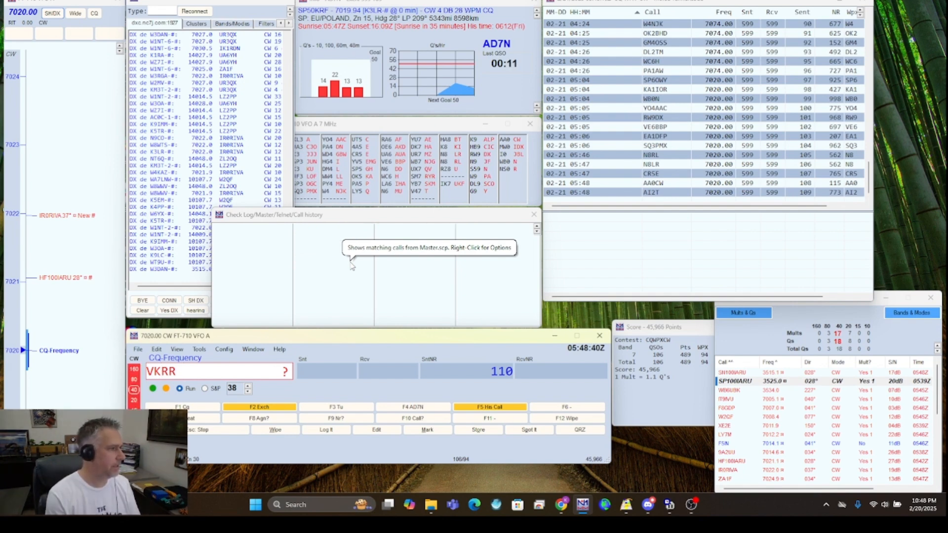
type("6")
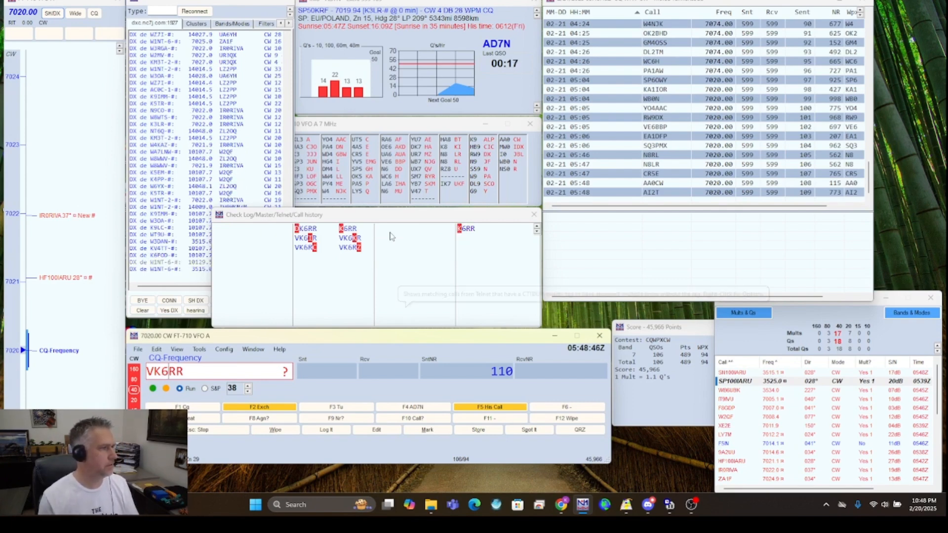
key("Return")
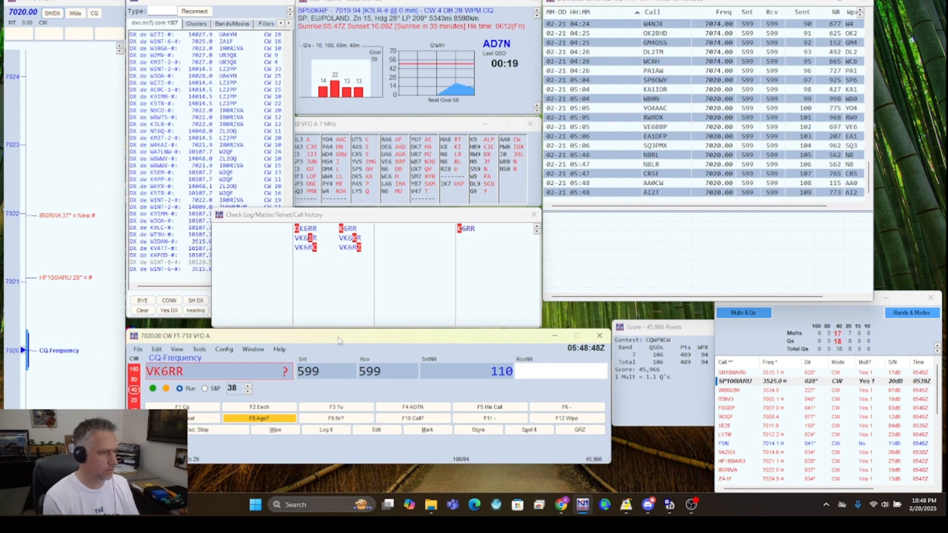
type("72")
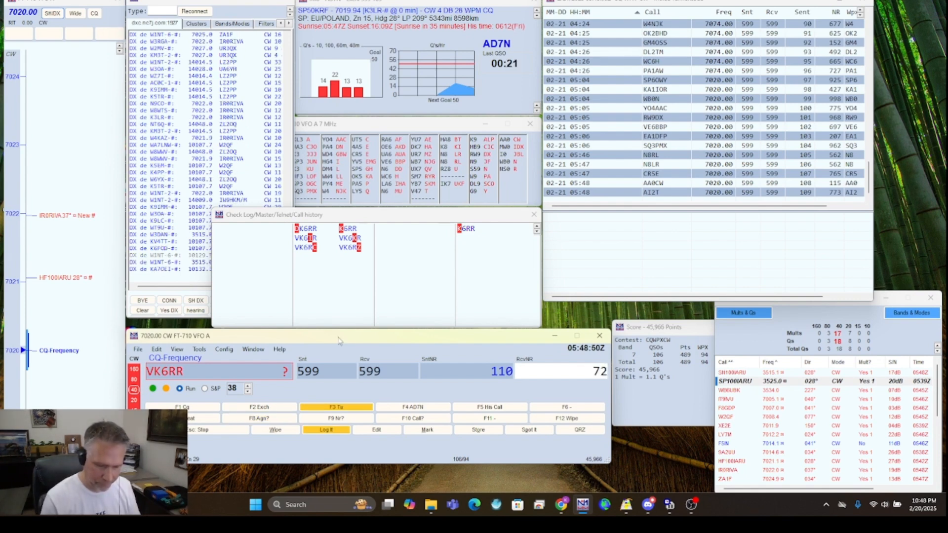
type("4")
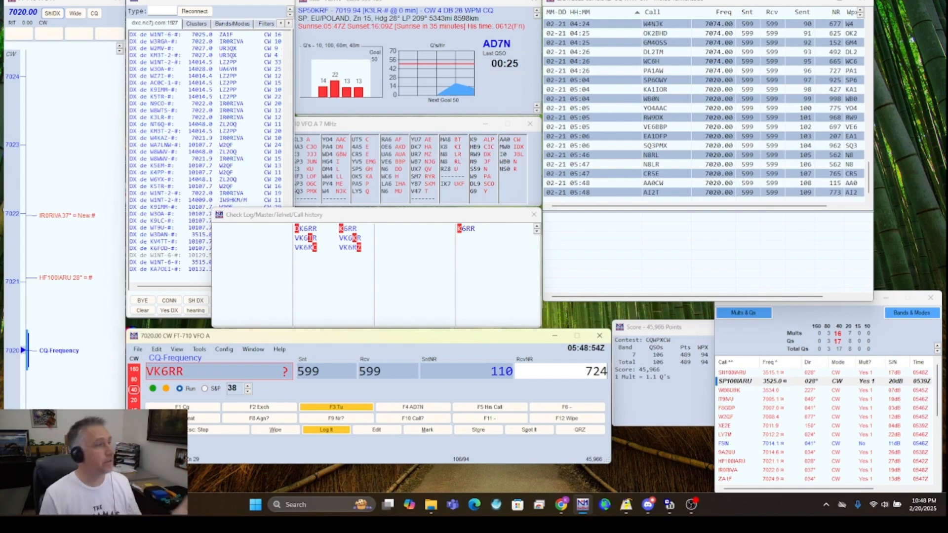
key("Return")
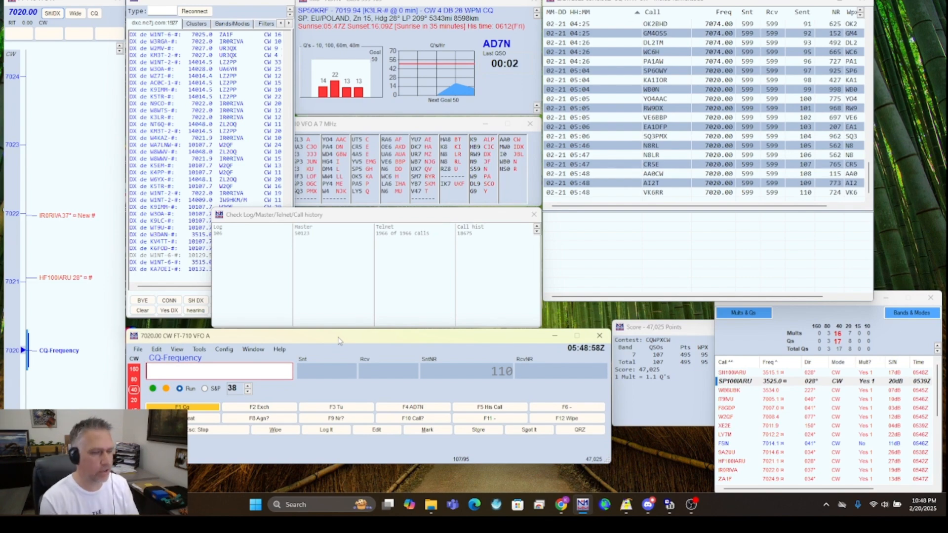
Enter EJ2UUW as the next contact's callsign and correct it to E22UUW.
type("UK")
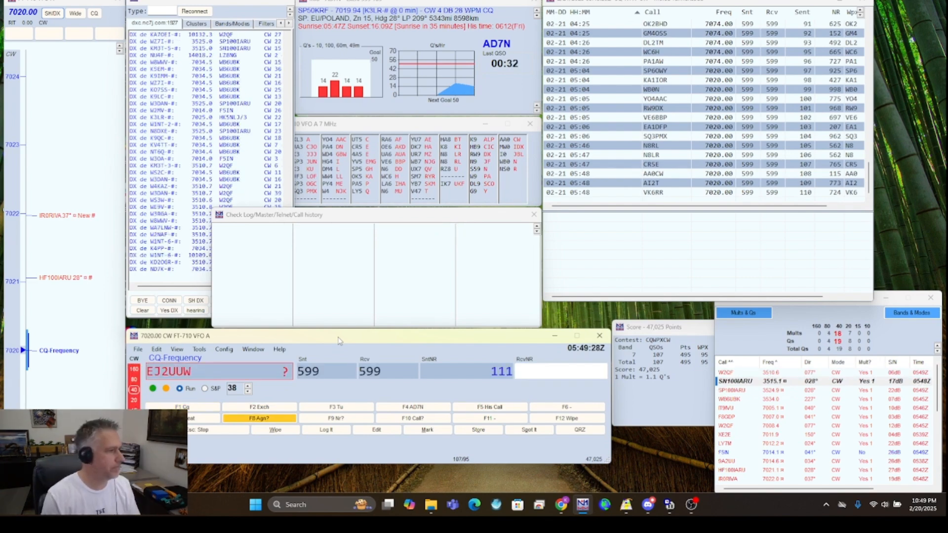
key("space")
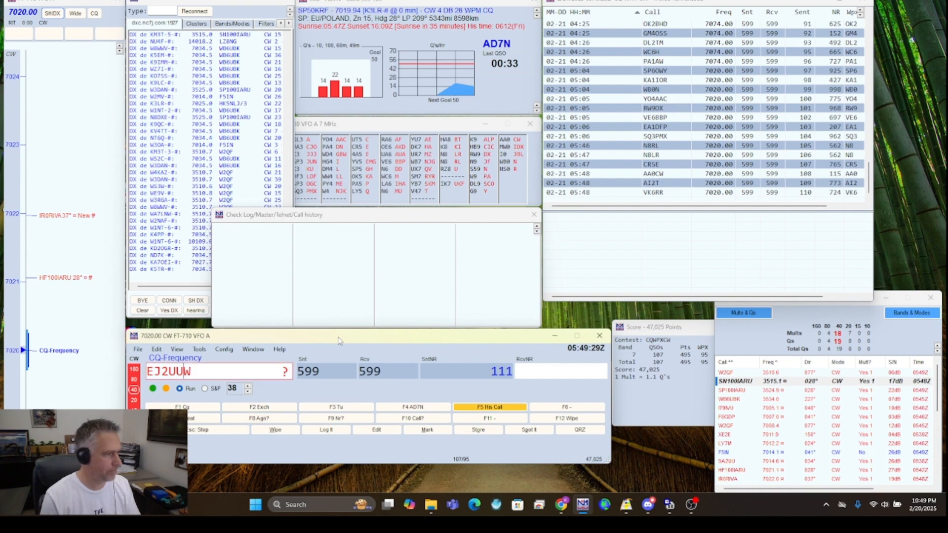
key("Left")
key("Left")
key("Left")
key("Left")
key("BackSpace")
type("2")
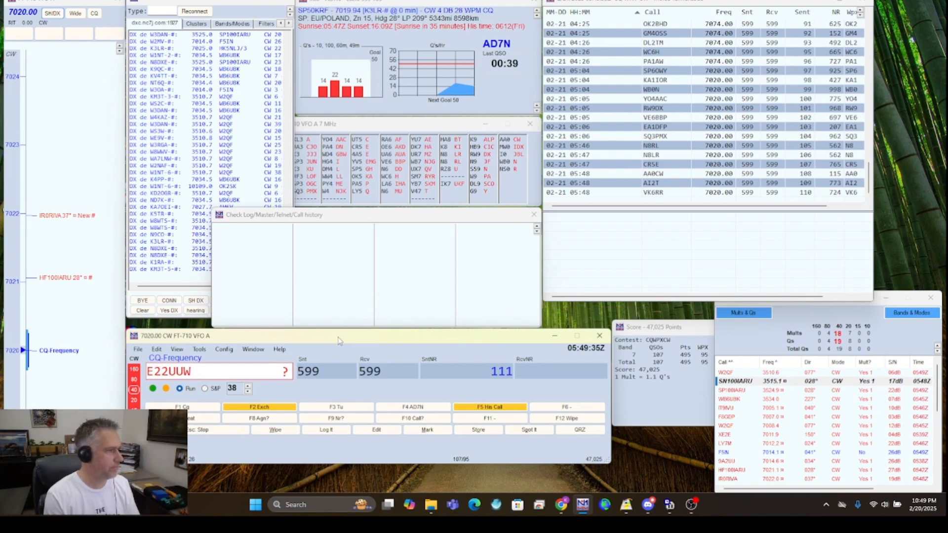
key("Return")
key("space")
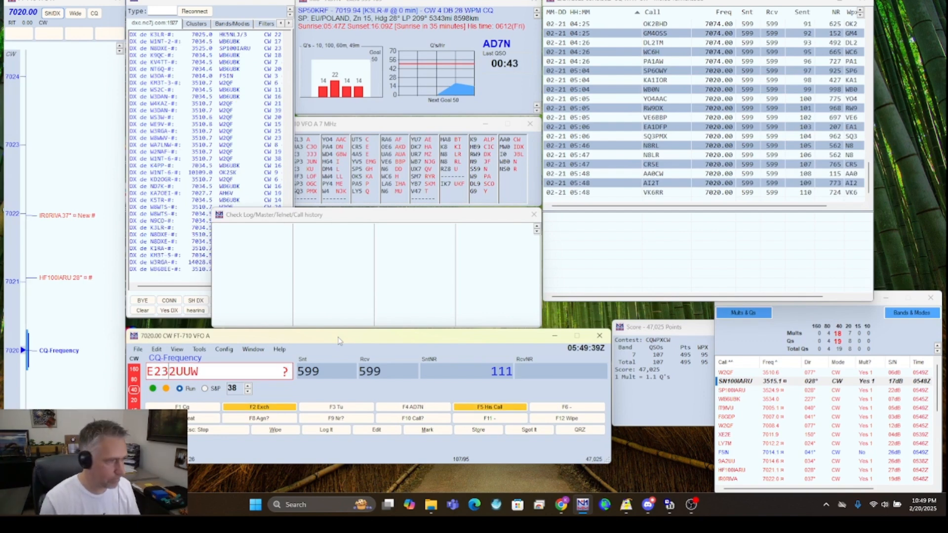
key("Tab")
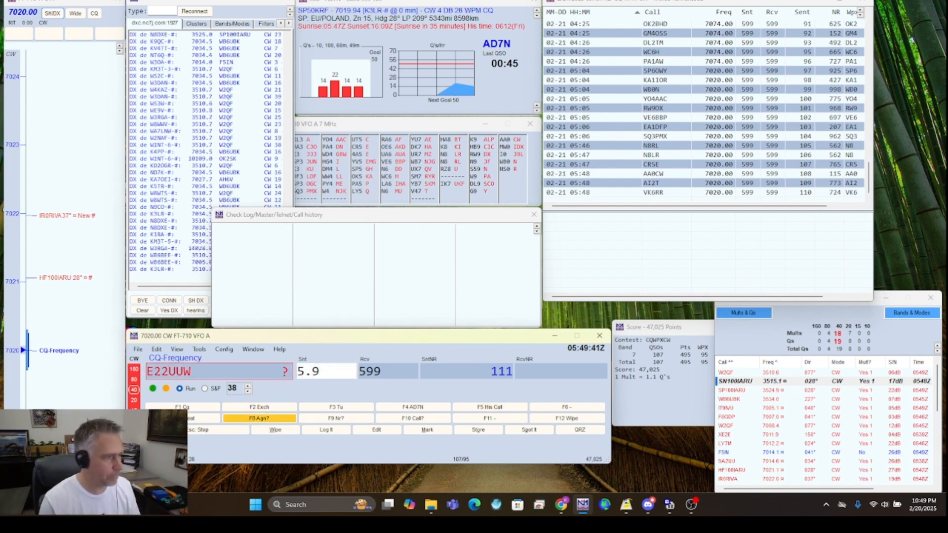
key("BackSpace")
type("9")
key("space")
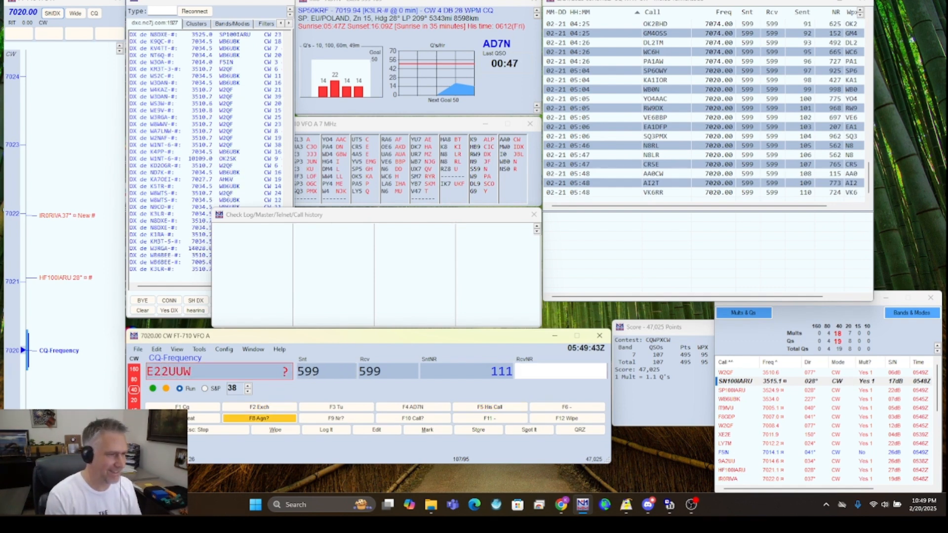
type("3")
key("Return")
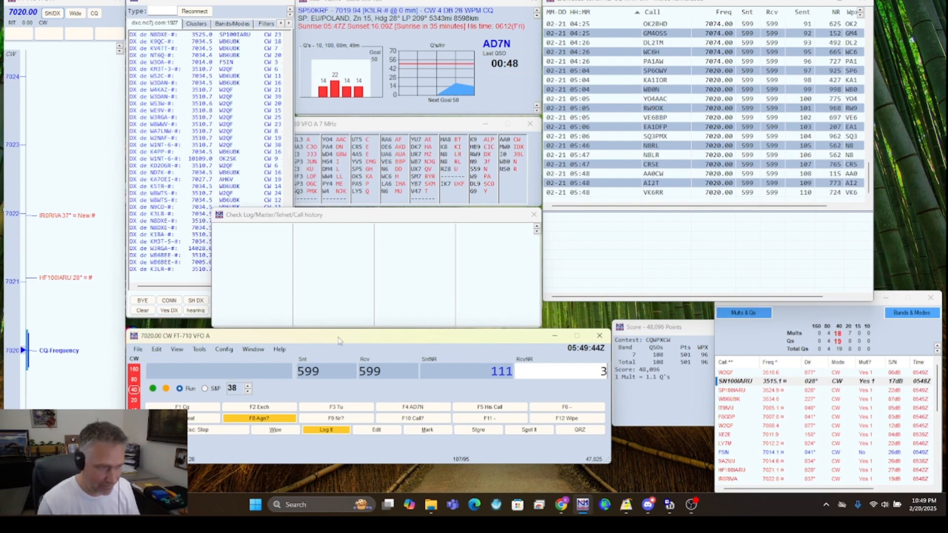
type("17")
key("BackSpace")
key("BackSpace")
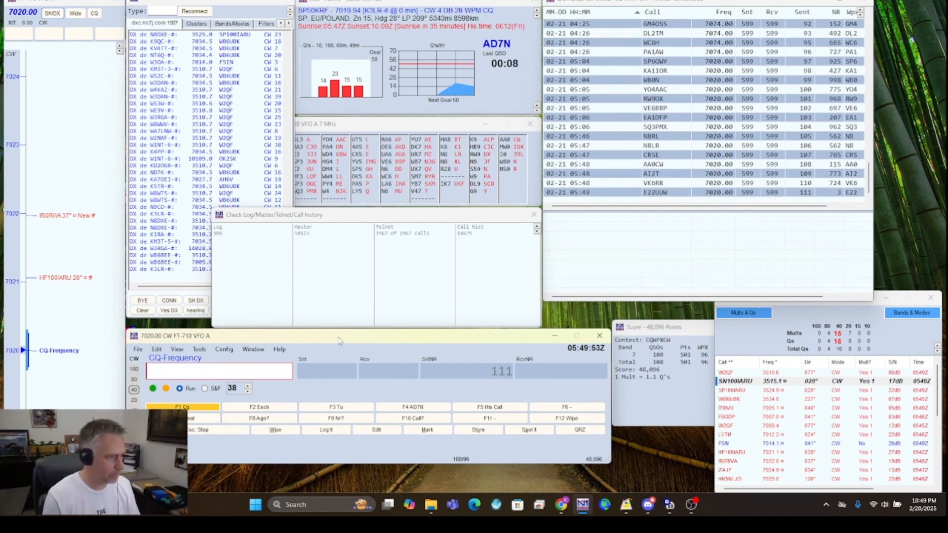
Enter the callsign KC8JNL, comparing the Check window matches for KC8JN and KC8JL while completing it.
type("KC8")
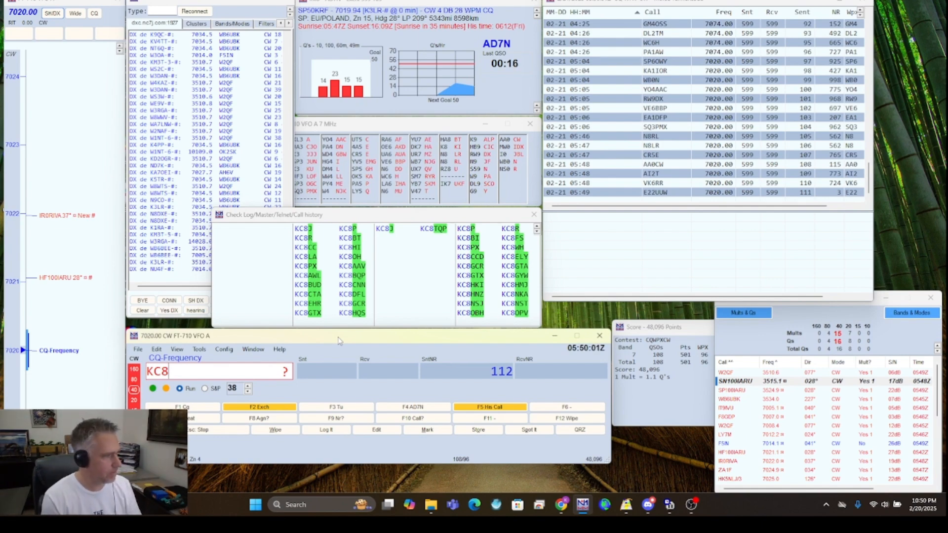
type("JN")
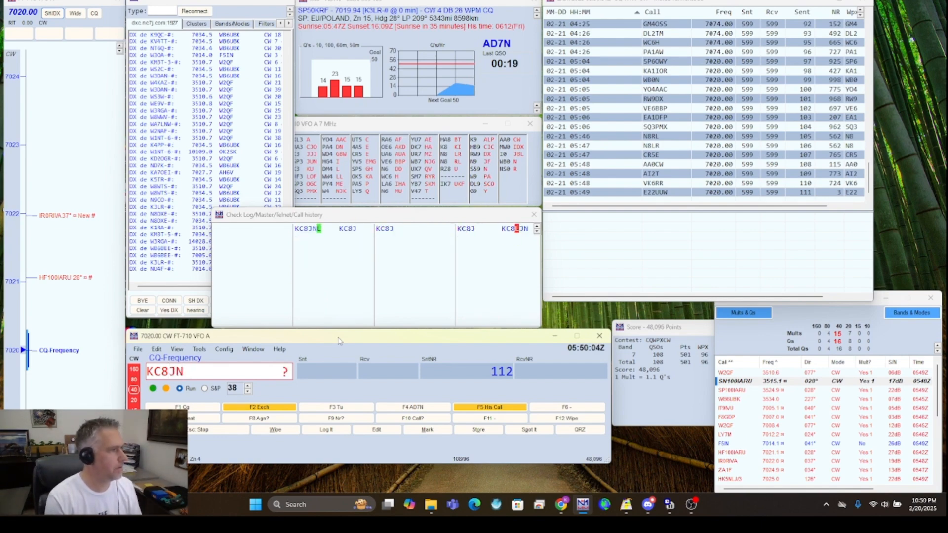
key("BackSpace")
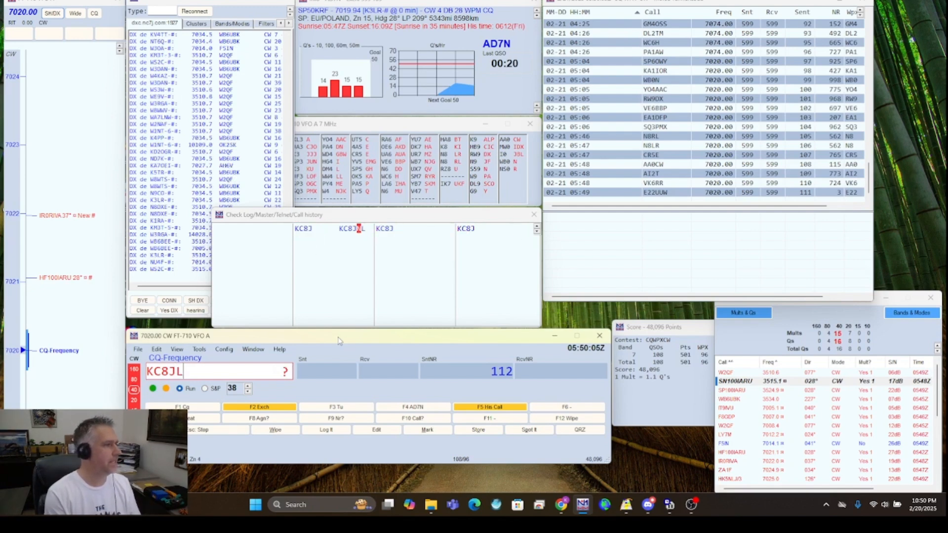
type("N")
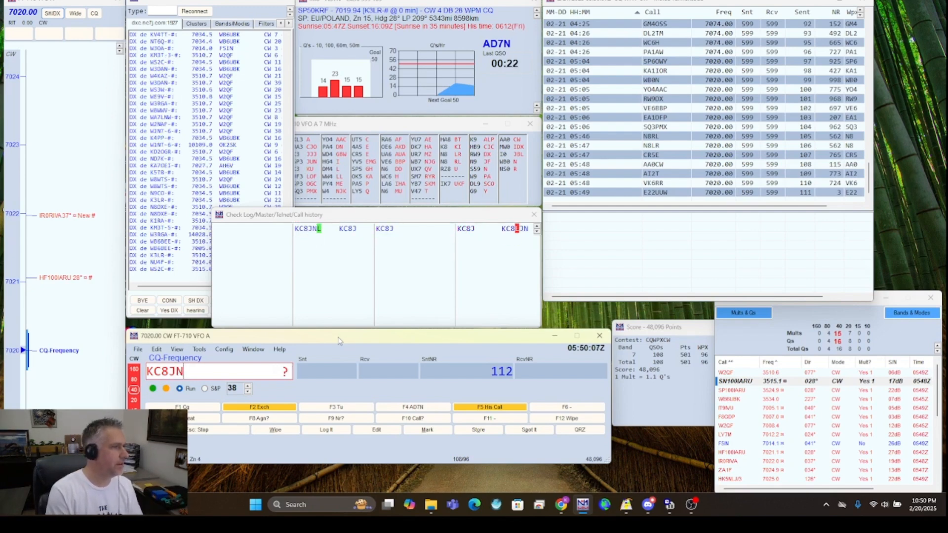
type("L")
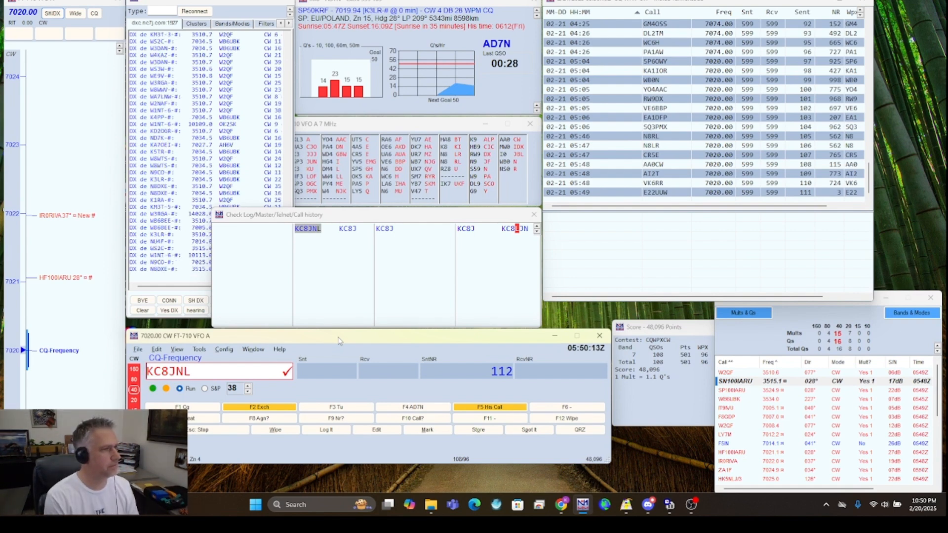
key("Return")
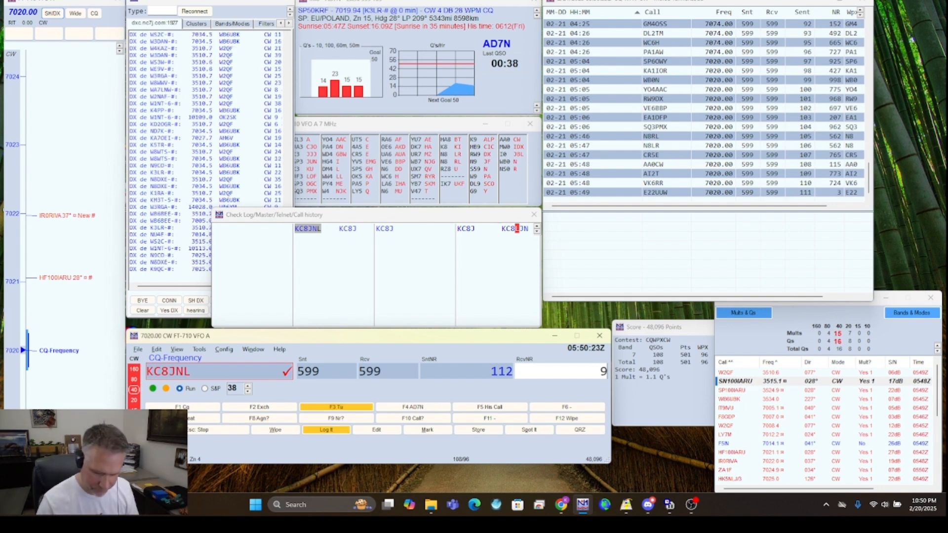
type("910")
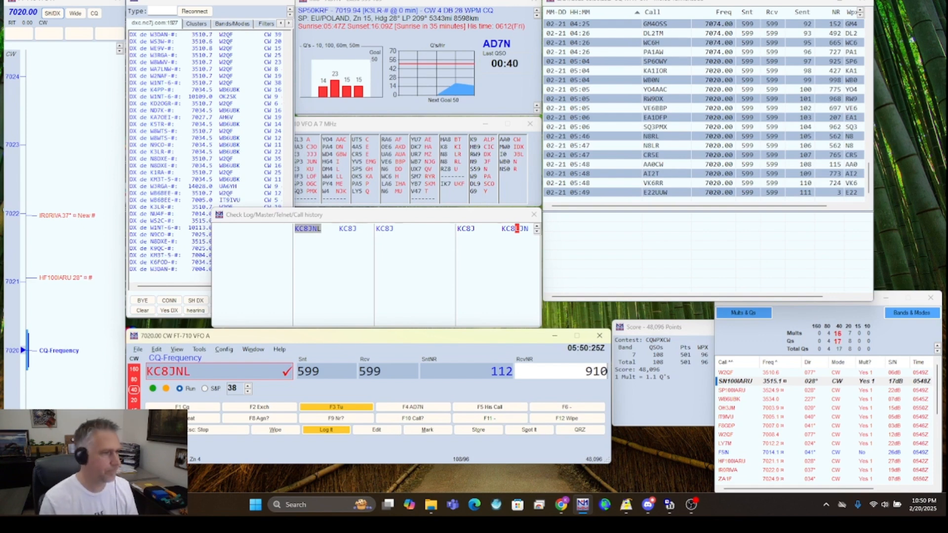
key("Return")
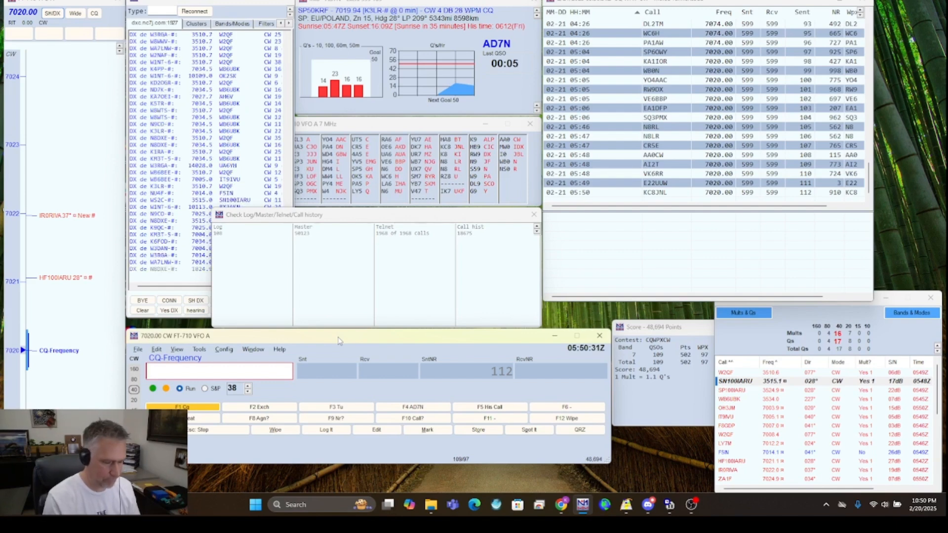
Enter the callsign K1HZ, send the exchange, and log the contact with received number 631.
type("K1")
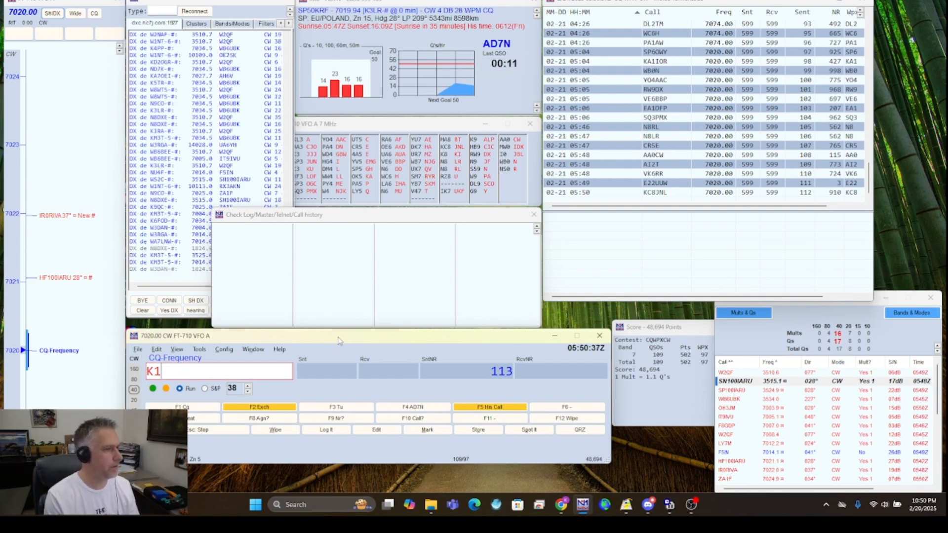
type("HZ")
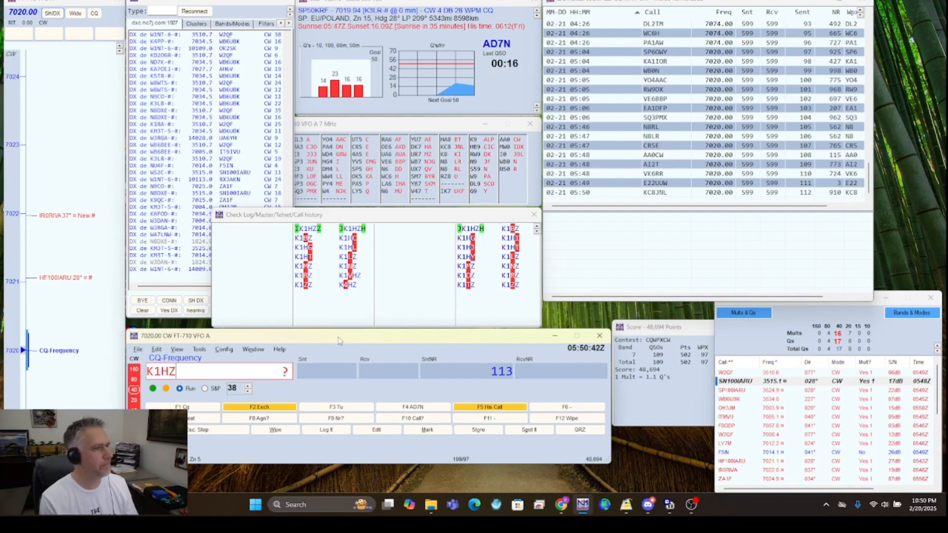
key("Return")
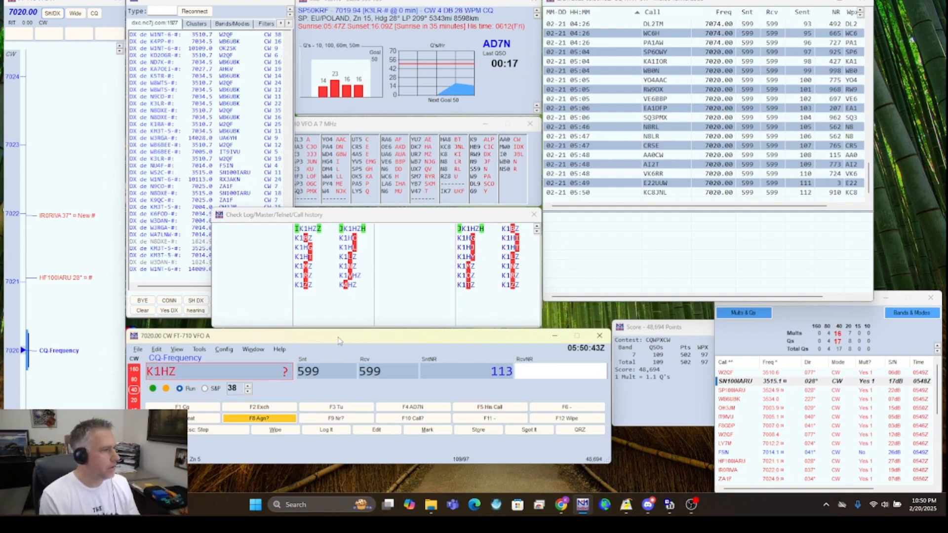
type("631")
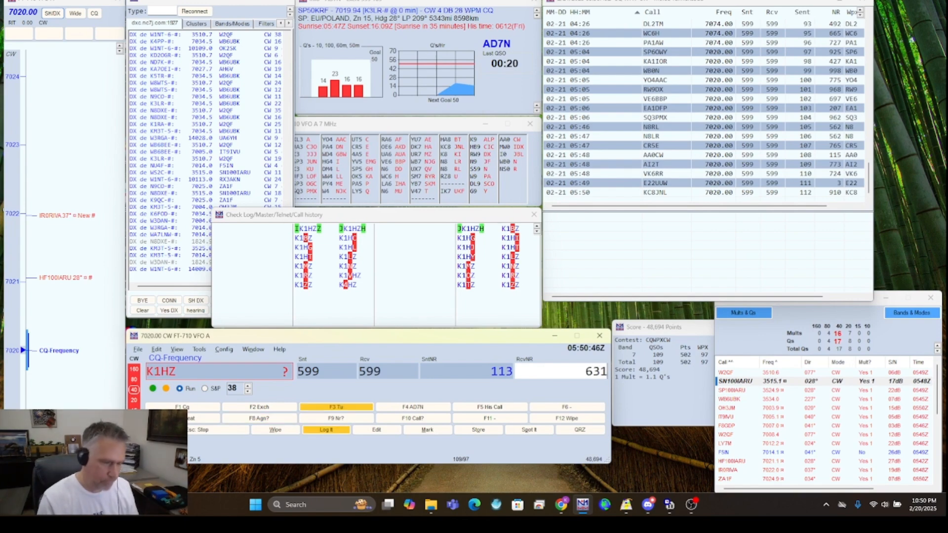
key("Return")
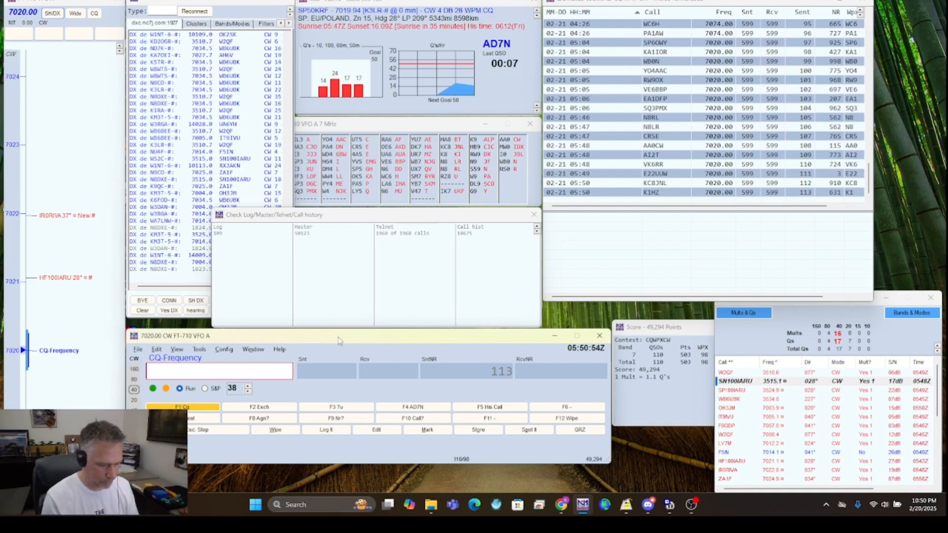
type("OK7Y")
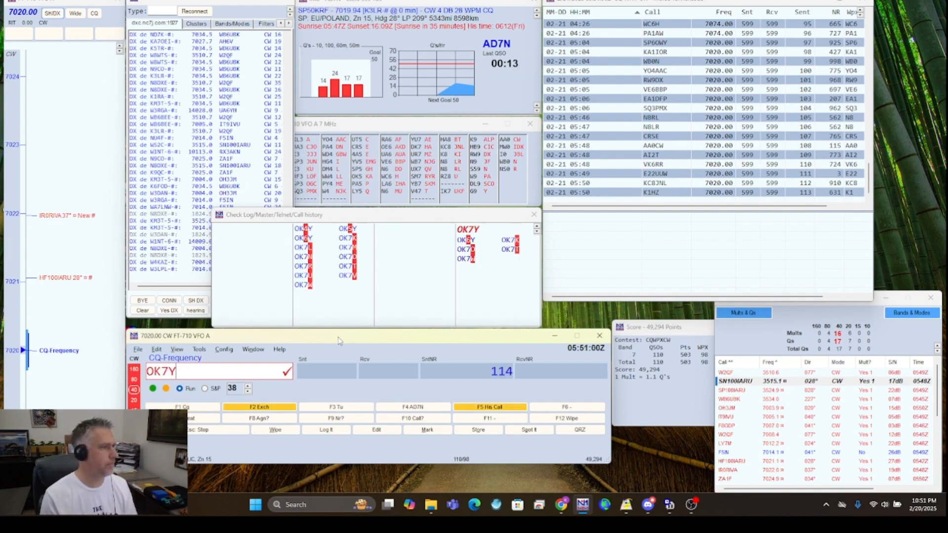
key("Return")
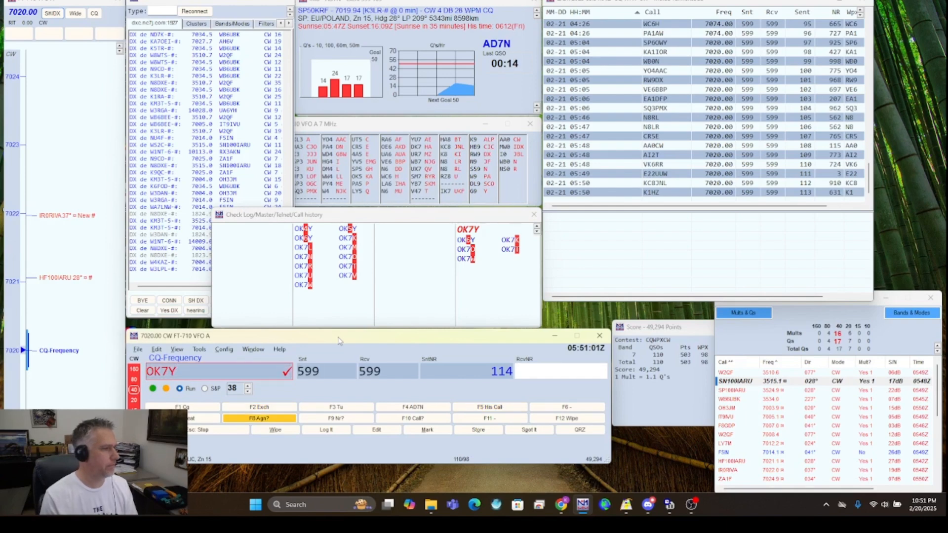
type("7")
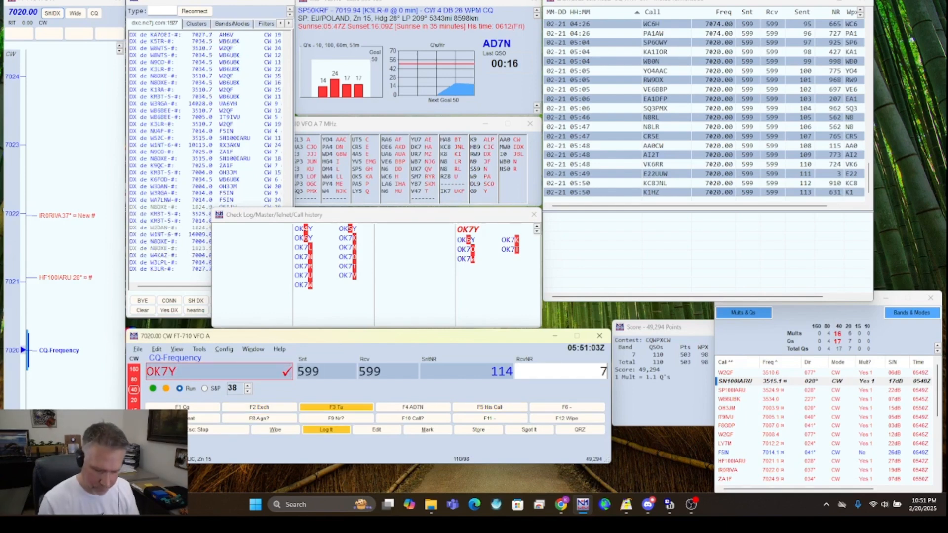
type("03")
key("Return")
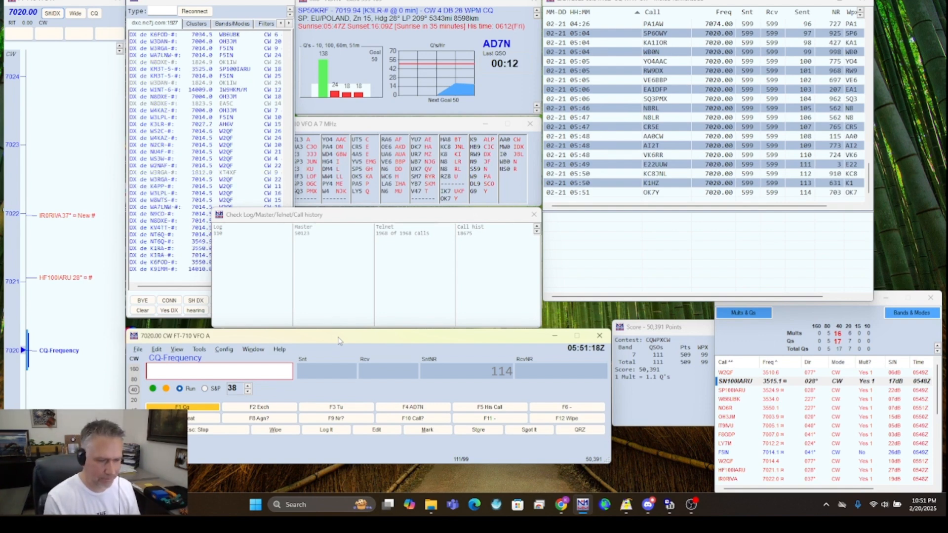
Enter the partial callsign GU, wipe the entry, and decline restarting MorseRunner.
type("GU")
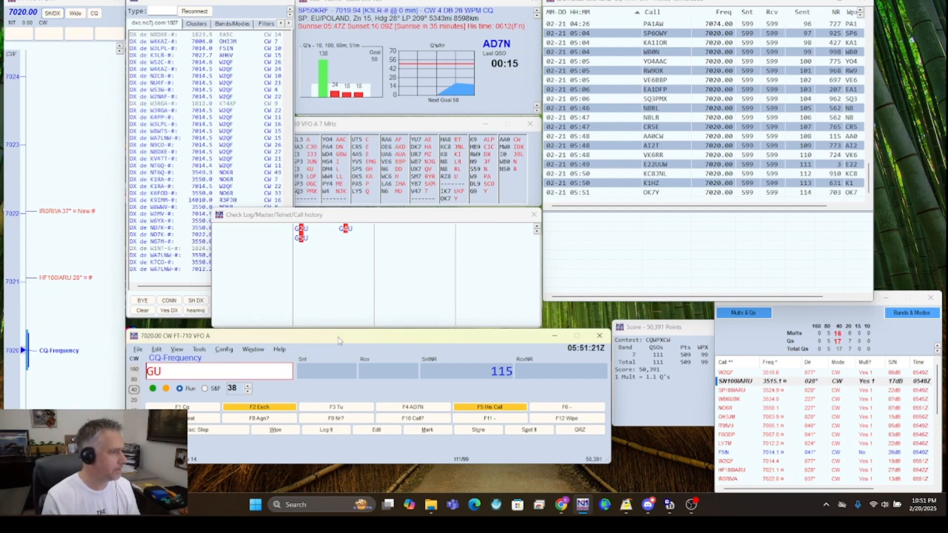
key("F12")
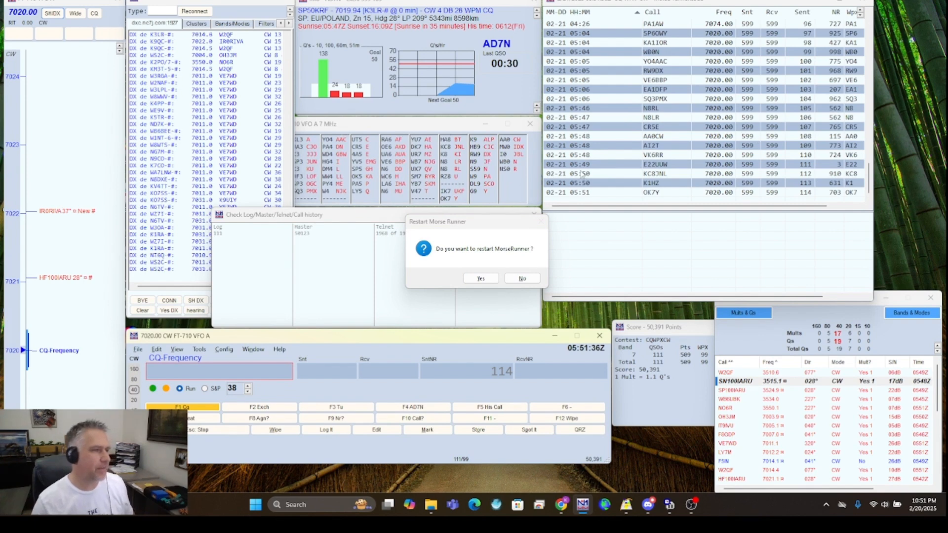
left_click(524, 279)
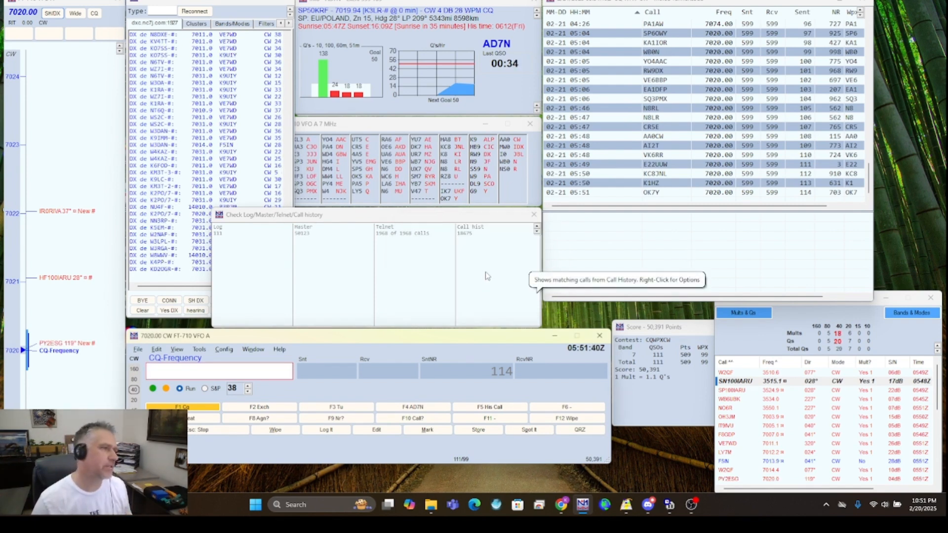
right_click(484, 255)
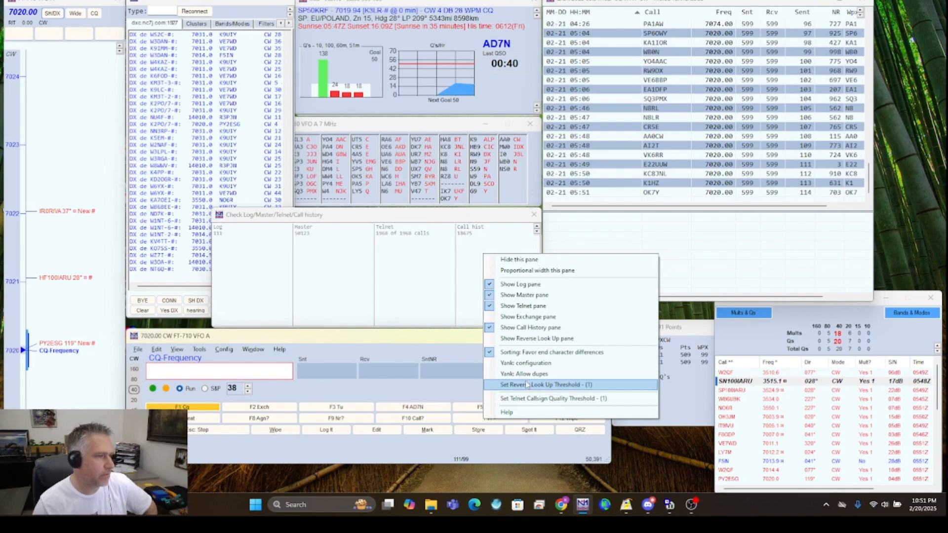
left_click(526, 339)
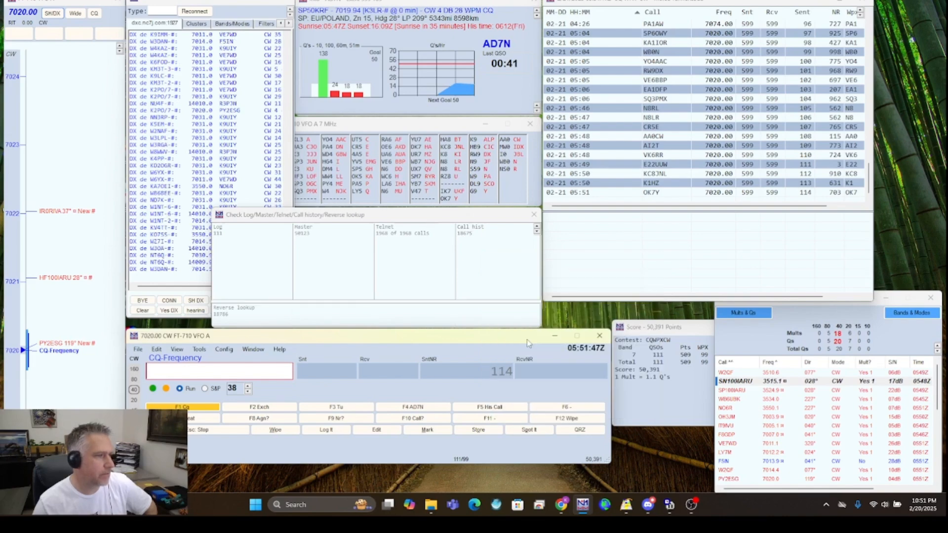
left_click(138, 349)
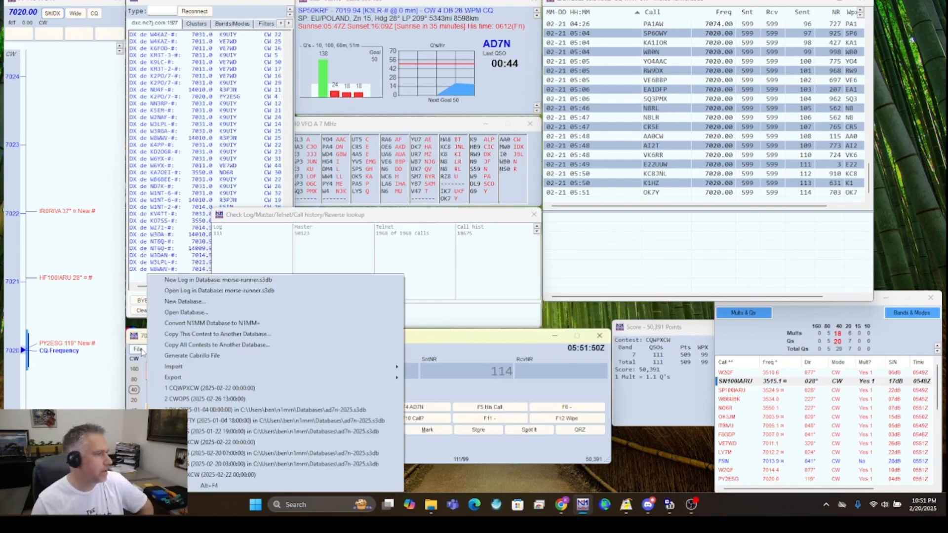
left_click(204, 399)
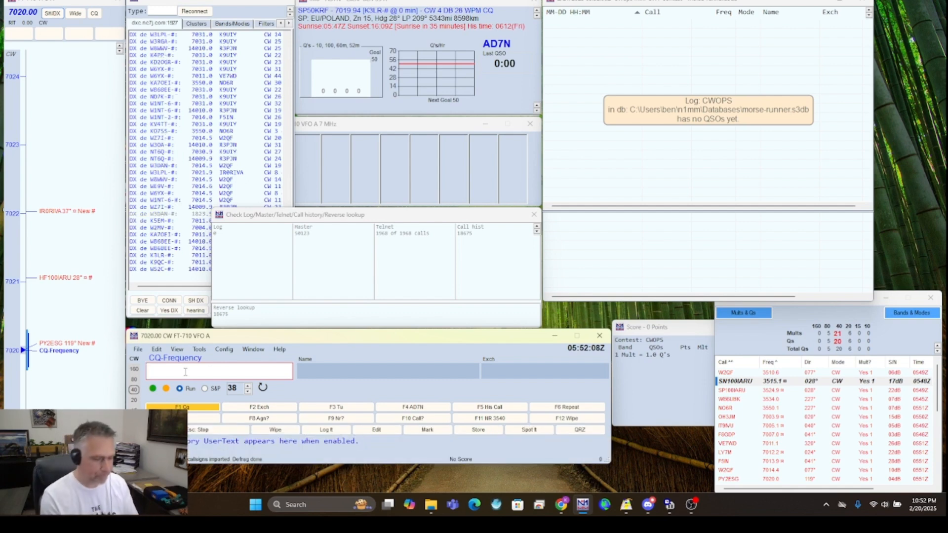
key("Tab")
key("Tab")
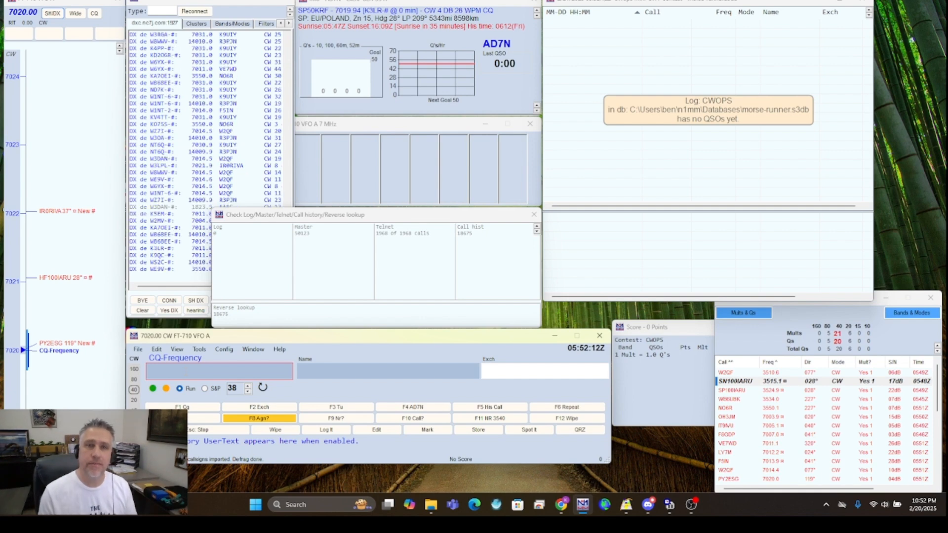
type("354")
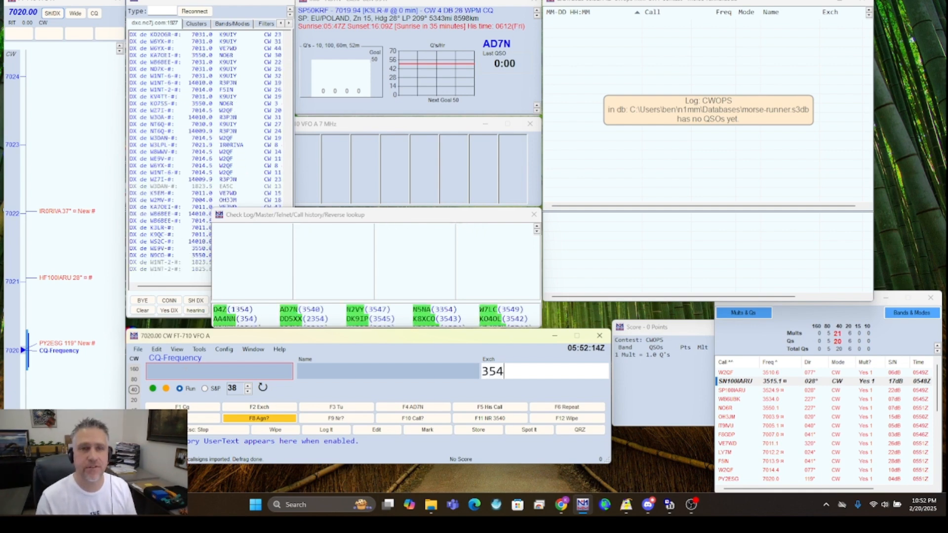
type("0")
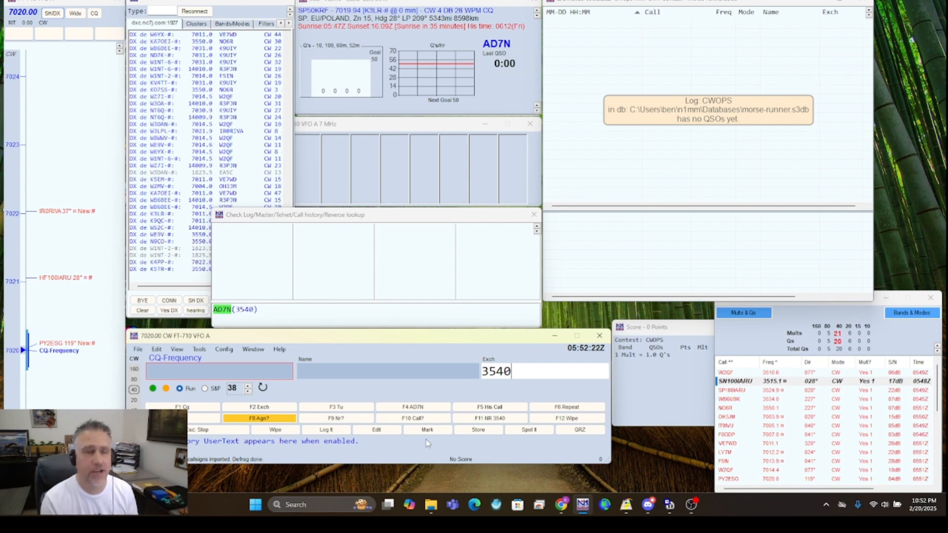
key("F1")
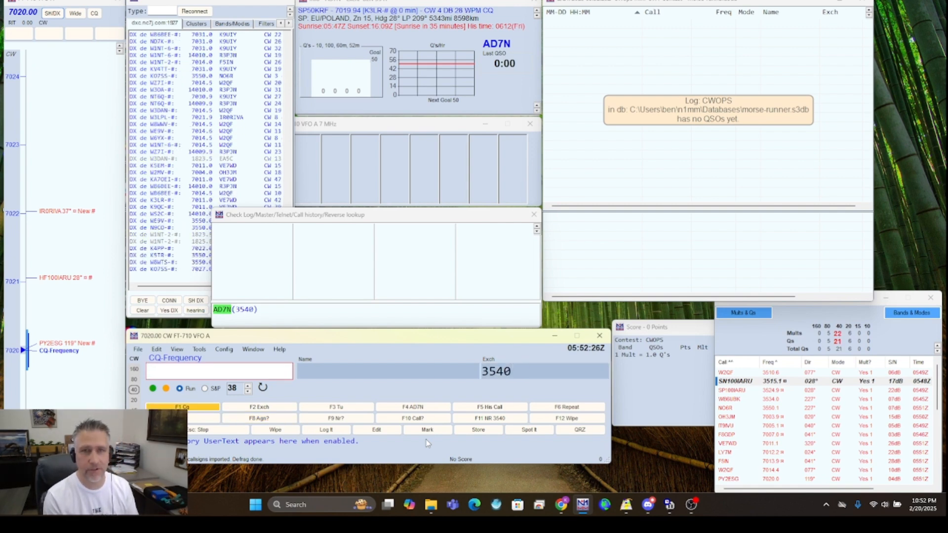
type("AD7N")
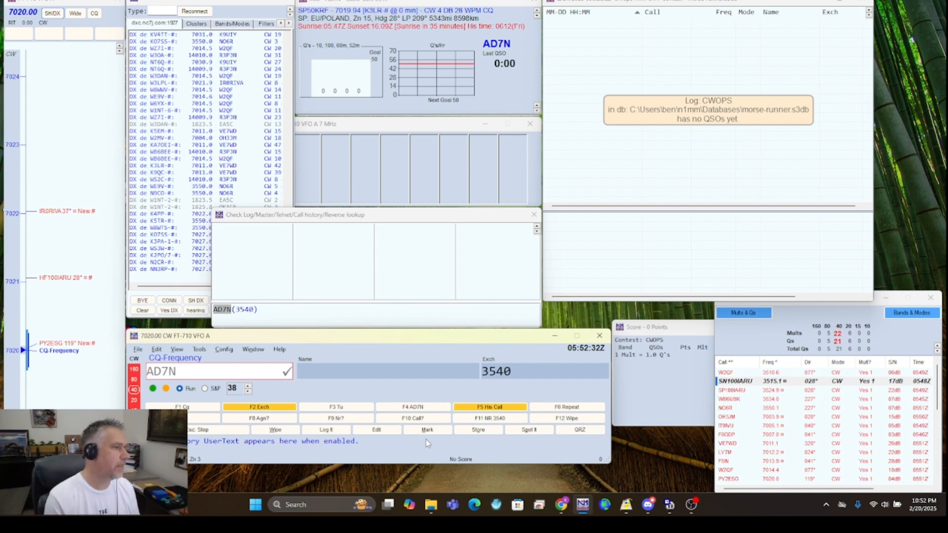
key("F12")
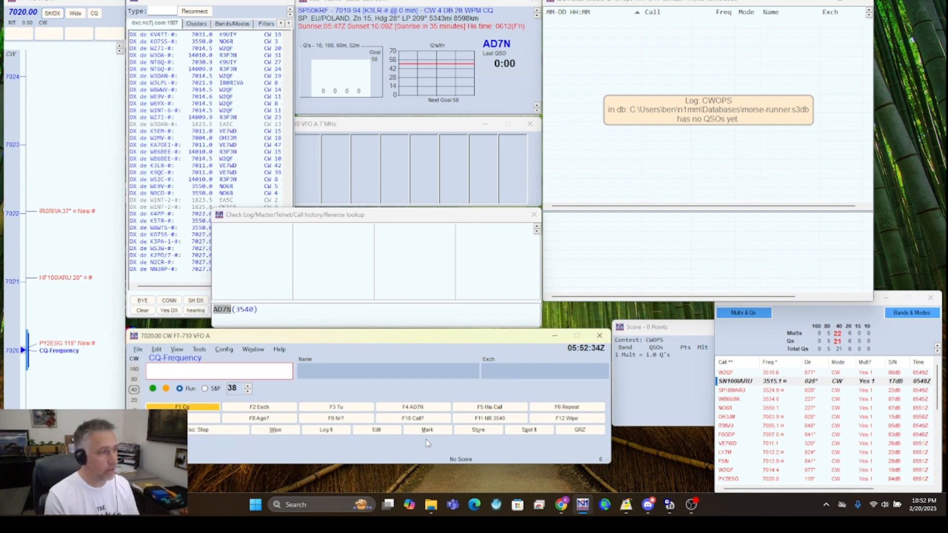
Enter an operator's shortened first name in the exchange to search the reverse lookup by name.
key("Tab")
type("CHAS")
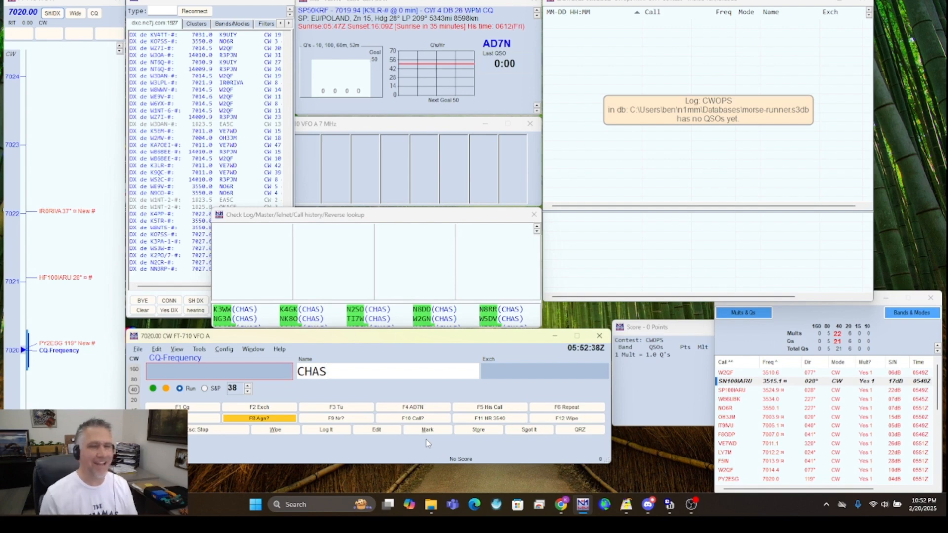
left_click(394, 304)
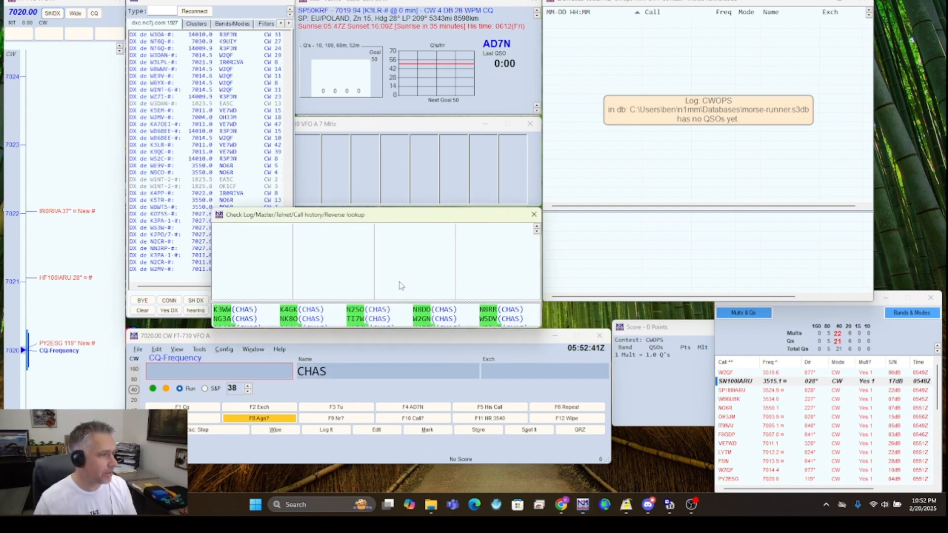
left_click(354, 375)
key("BackSpace")
key("BackSpace")
key("BackSpace")
key("BackSpace")
type("MA")
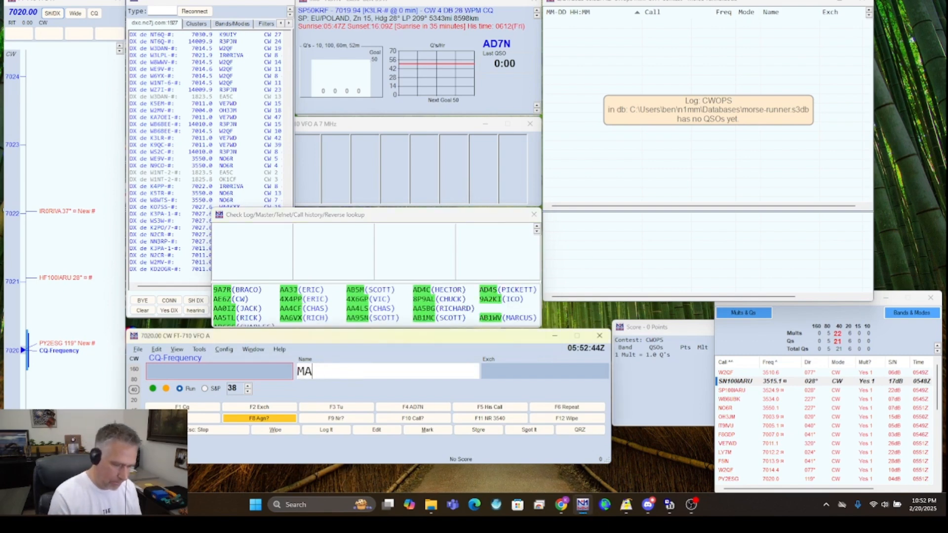
key("BackSpace")
key("BackSpace")
type("AMANDA")
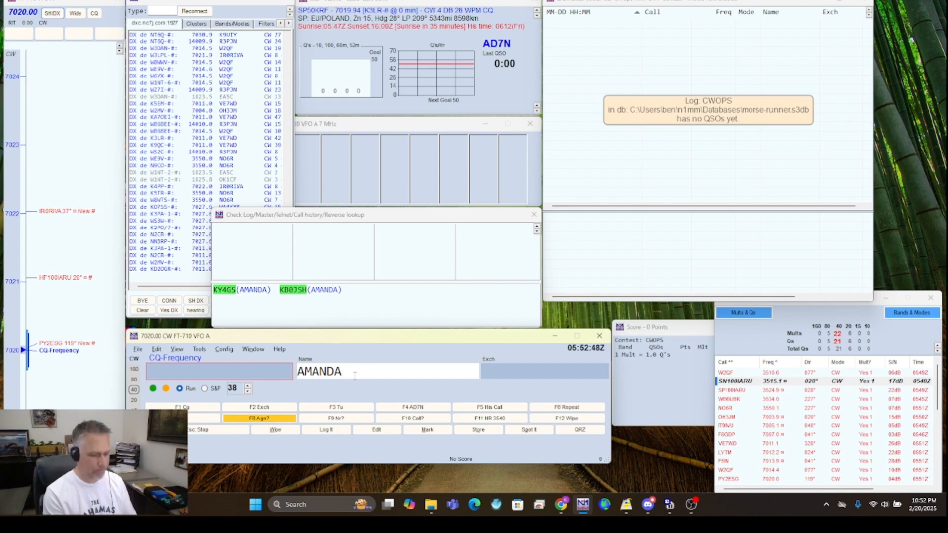
key("alt+a")
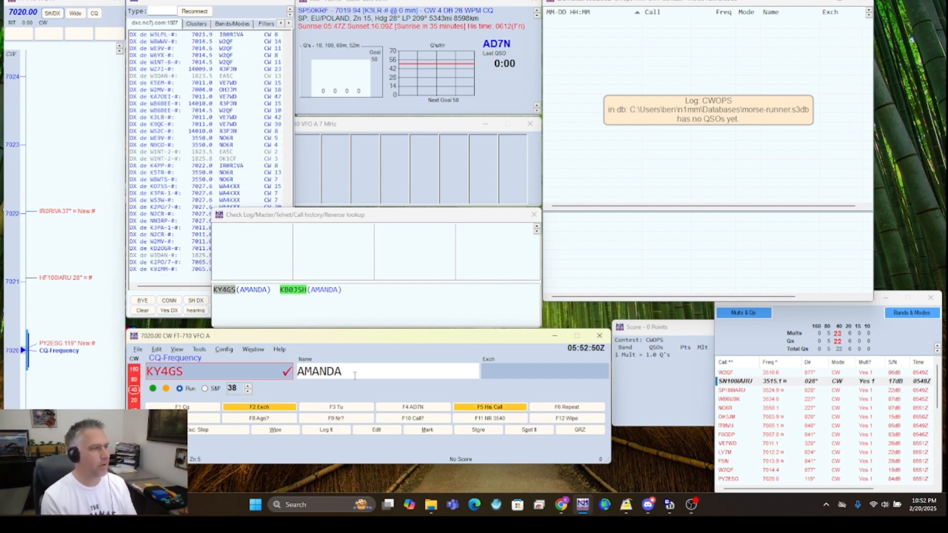
key("Tab")
key("Tab")
key("Tab")
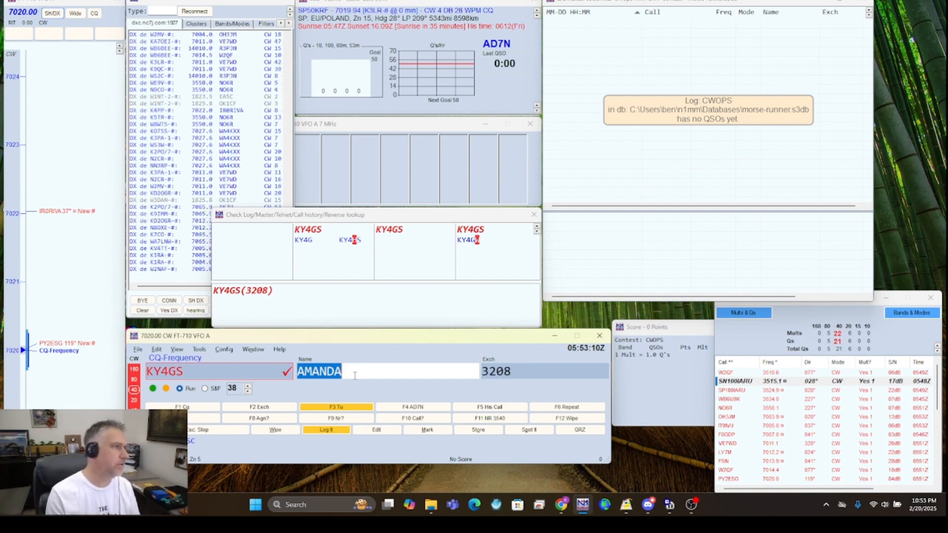
key("Return")
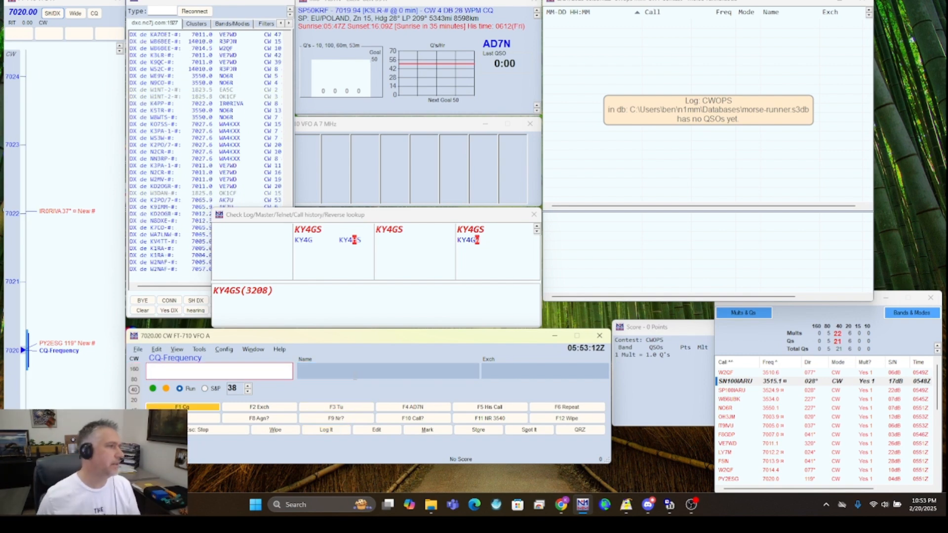
View the Reverse Look Up pane's display options and return to the empty callsign entry.
right_click(354, 296)
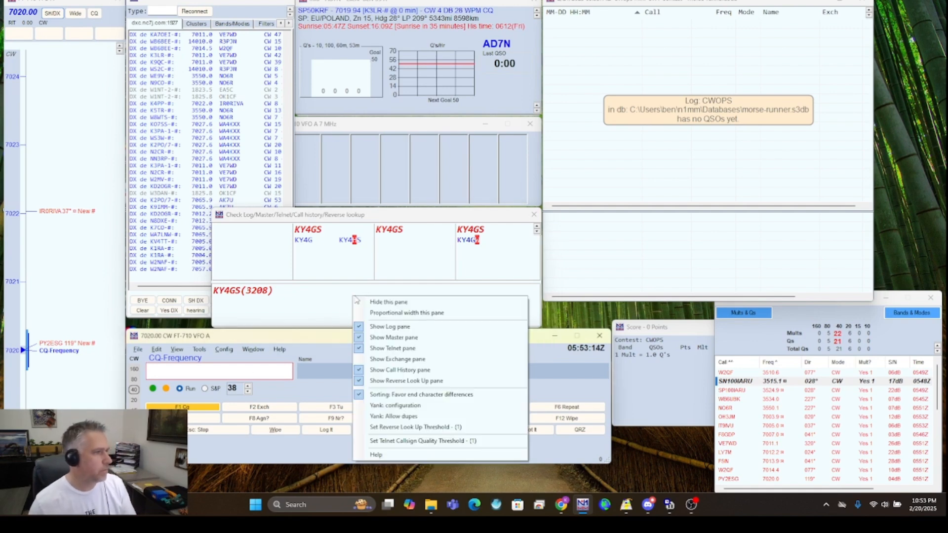
left_click(315, 311)
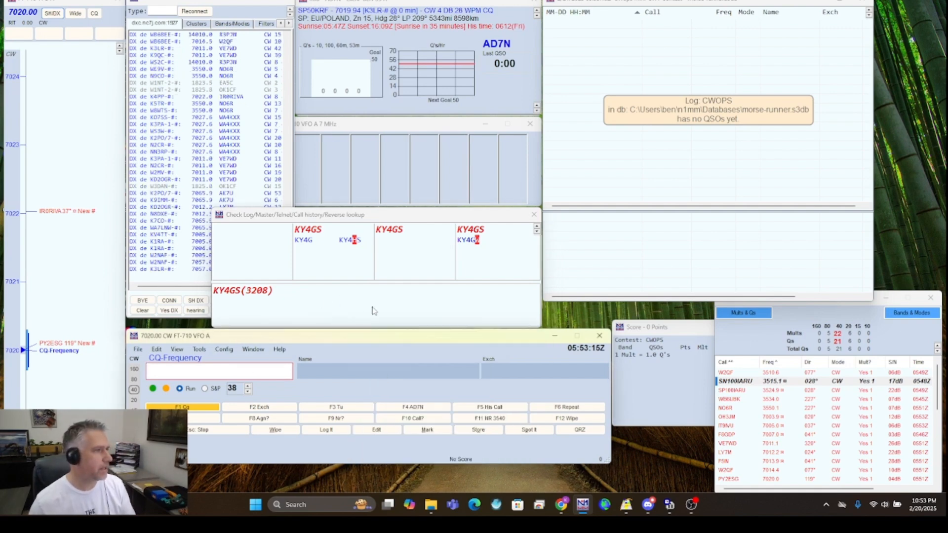
left_click(256, 370)
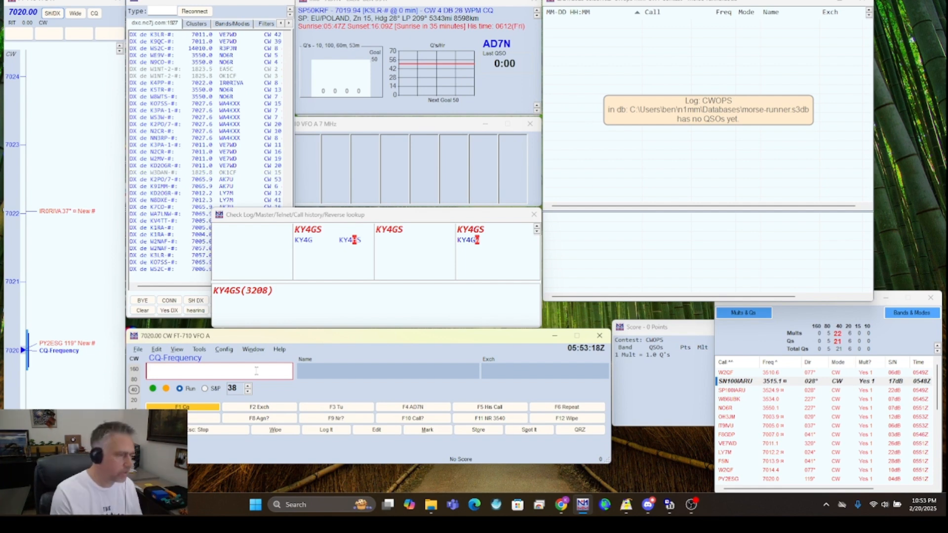
Enter the callsign KY4GS, try the ending HS to compare Check window matches, and restore the ending to GS.
type("KY4GS")
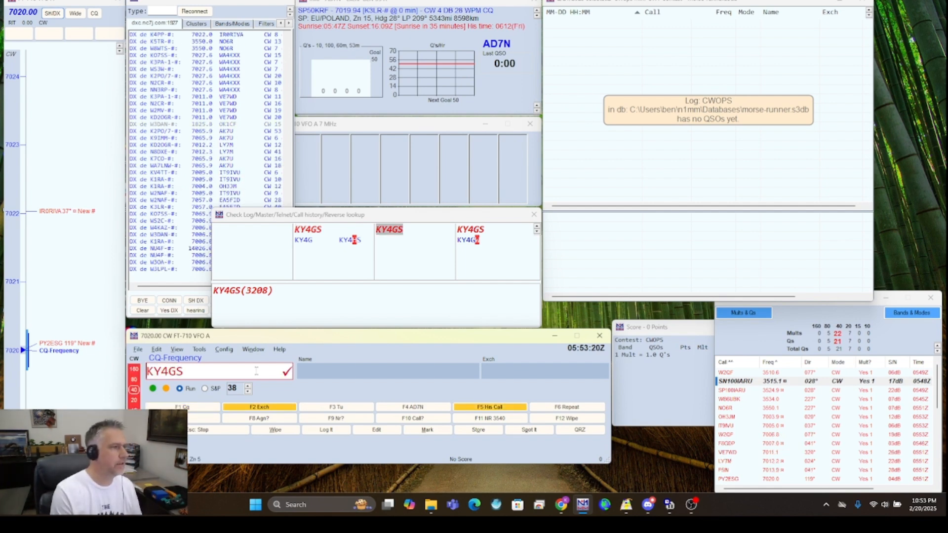
key("BackSpace")
key("BackSpace")
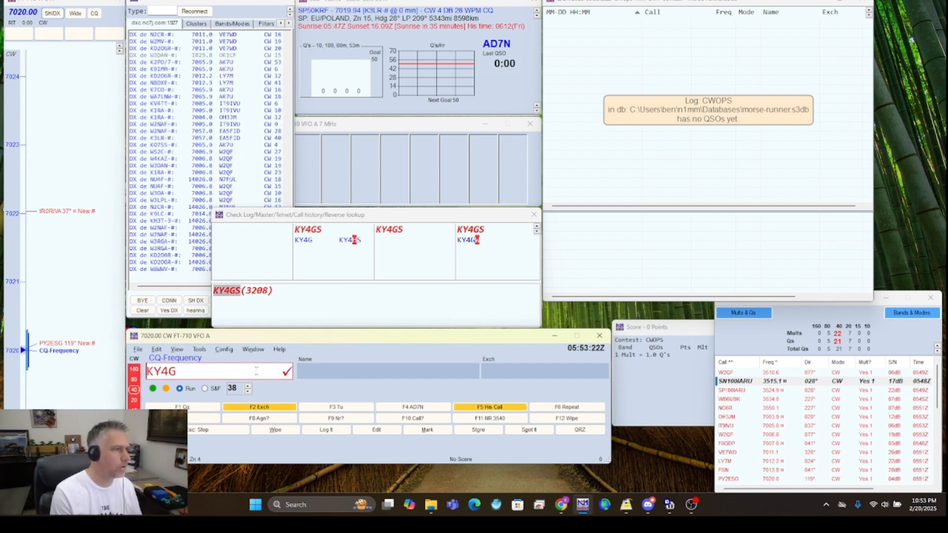
type("HS")
key("BackSpace")
key("BackSpace")
type("GS")
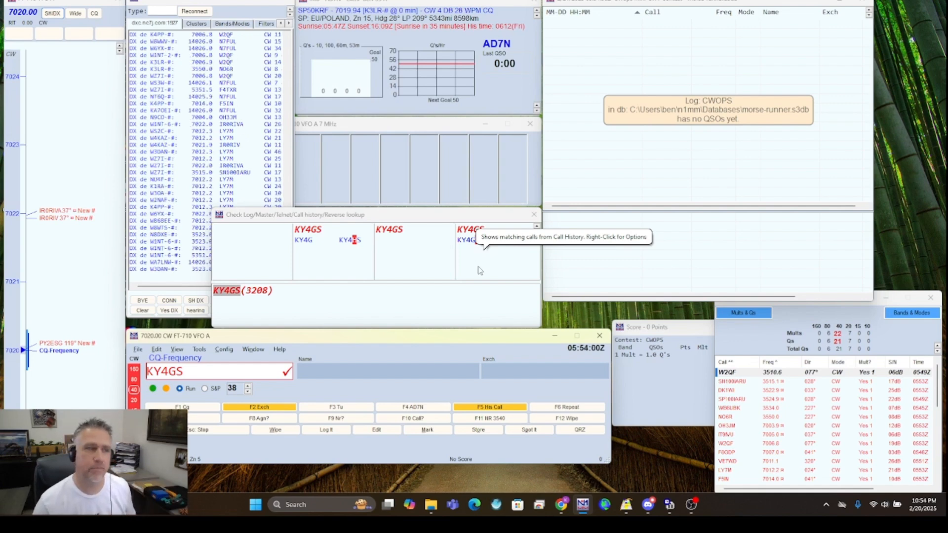
Configure the Check window's yank order as CLMTR so call history comes first and reverse lookup last.
right_click(435, 256)
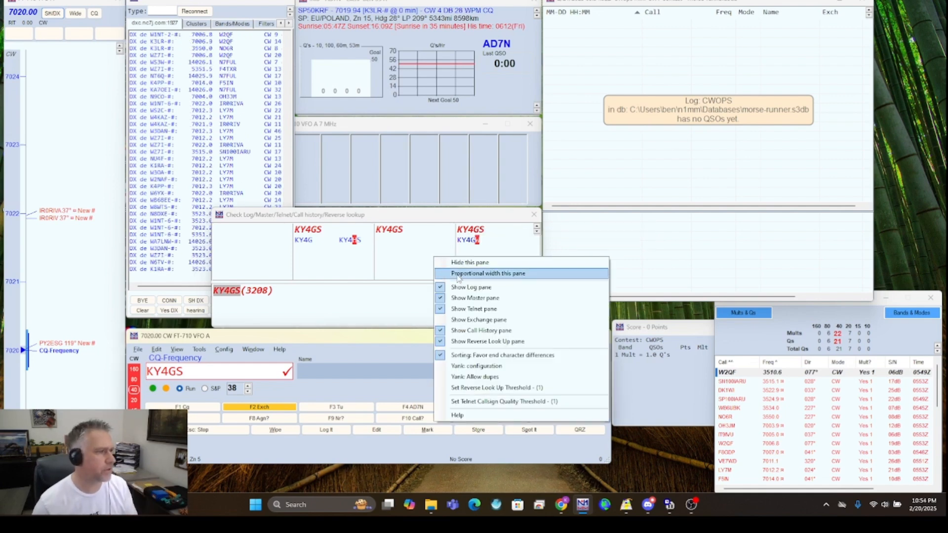
left_click(484, 367)
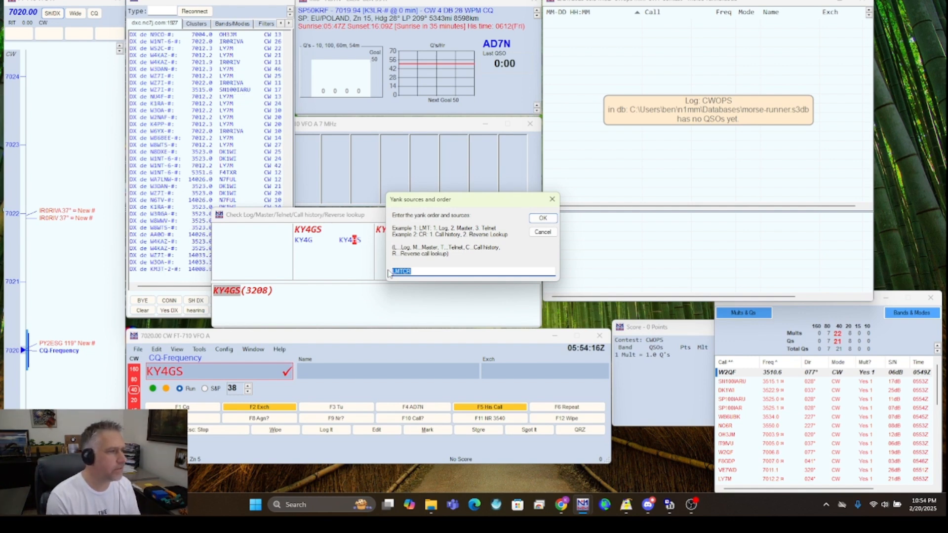
type("C")
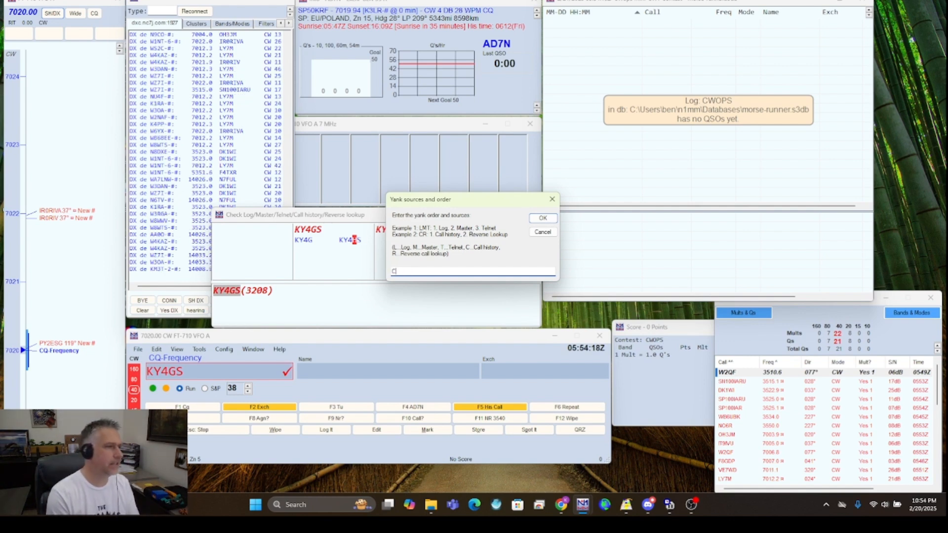
type("LM")
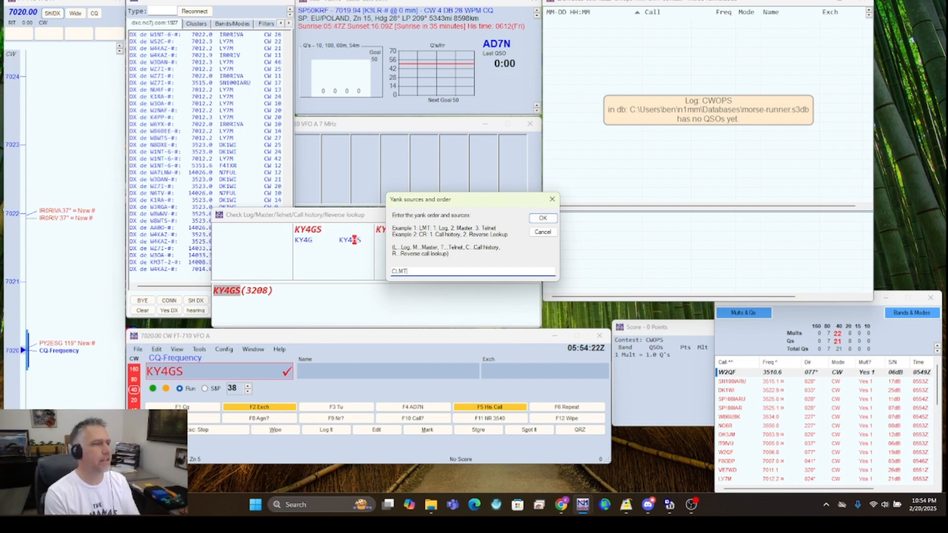
type("T")
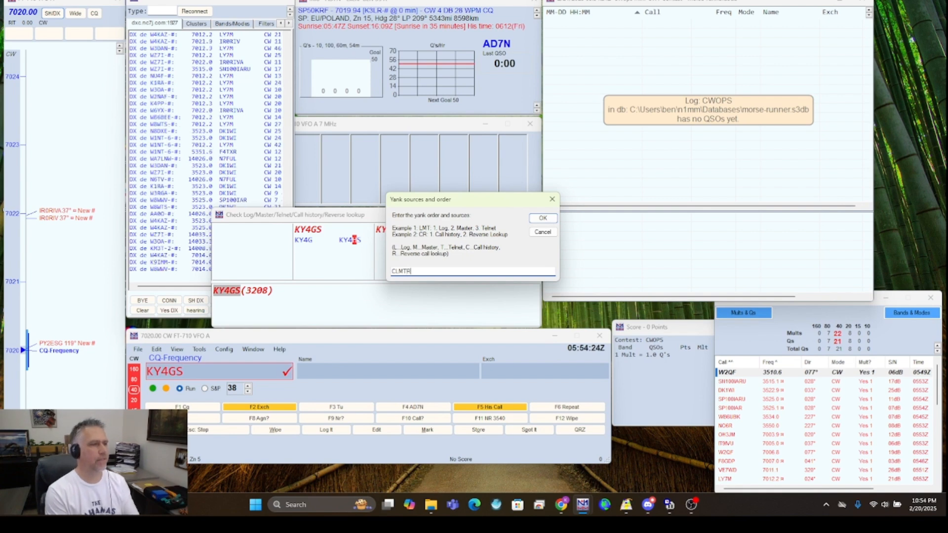
type("R")
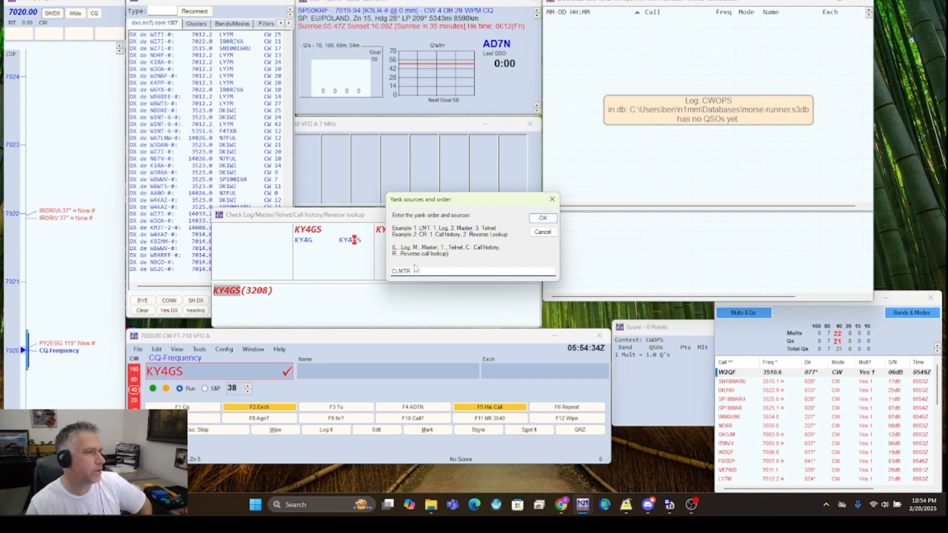
left_click(543, 218)
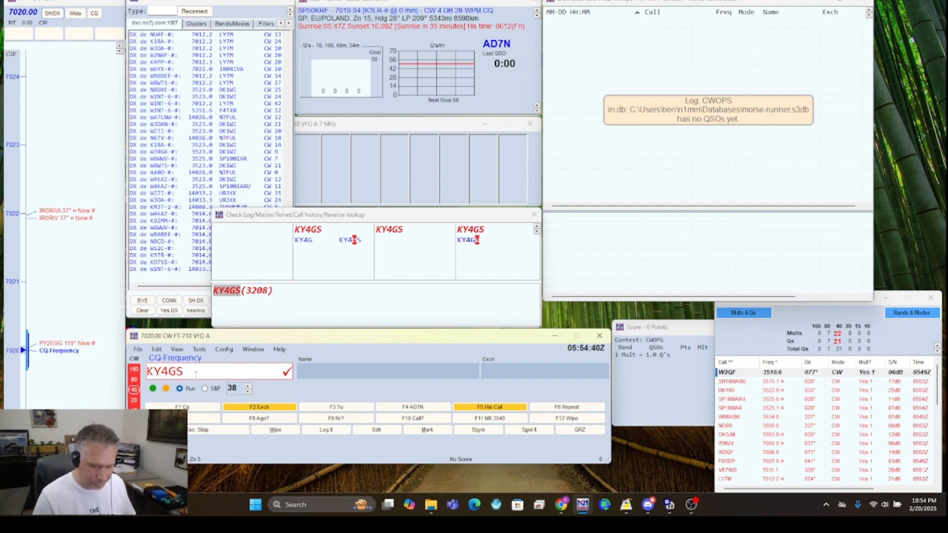
key("BackSpace")
key("BackSpace")
key("BackSpace")
key("BackSpace")
key("BackSpace")
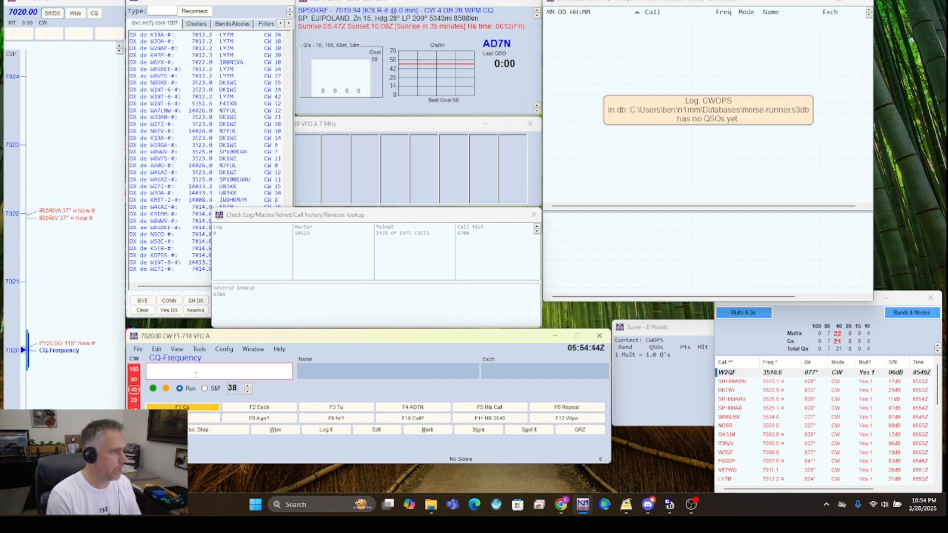
key("Tab")
type("AMAN")
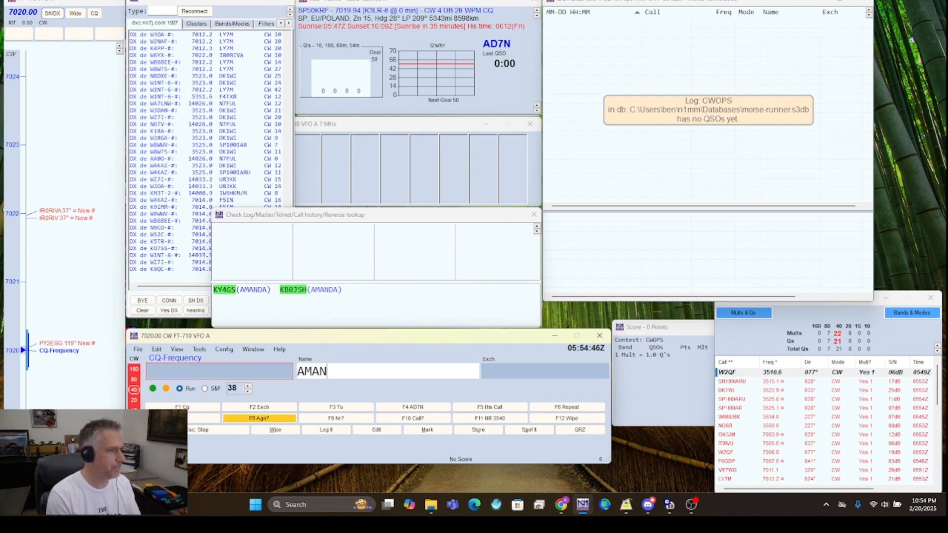
type("DA")
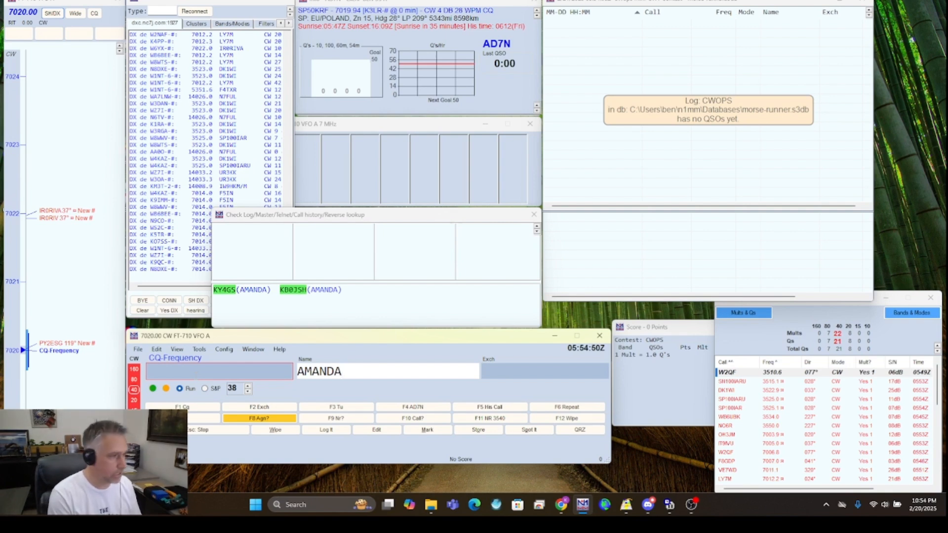
key("alt+a")
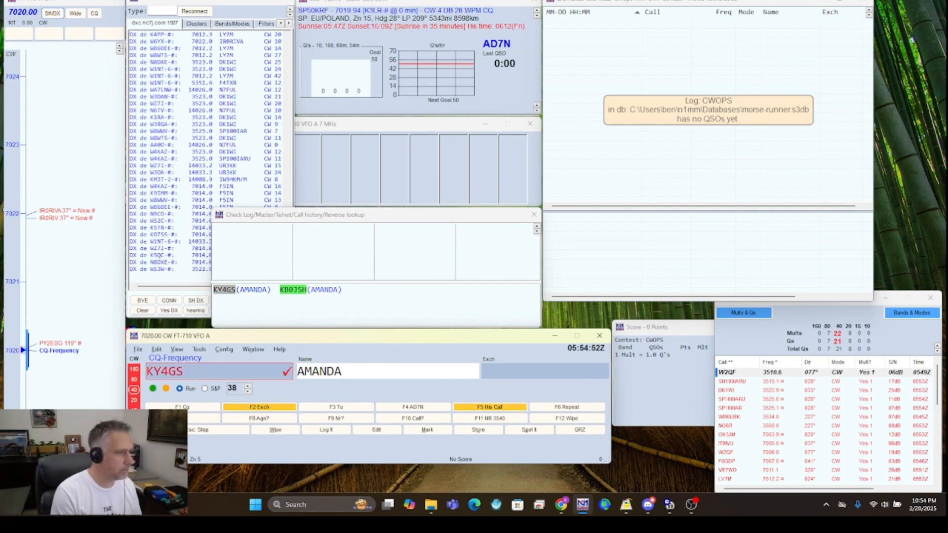
key("space")
key("space")
key("space")
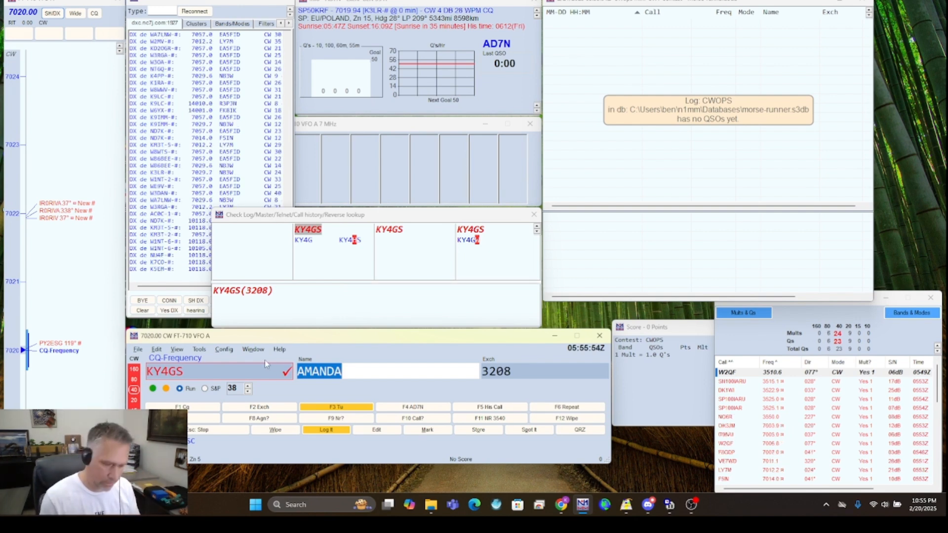
key("Return")
type("KY")
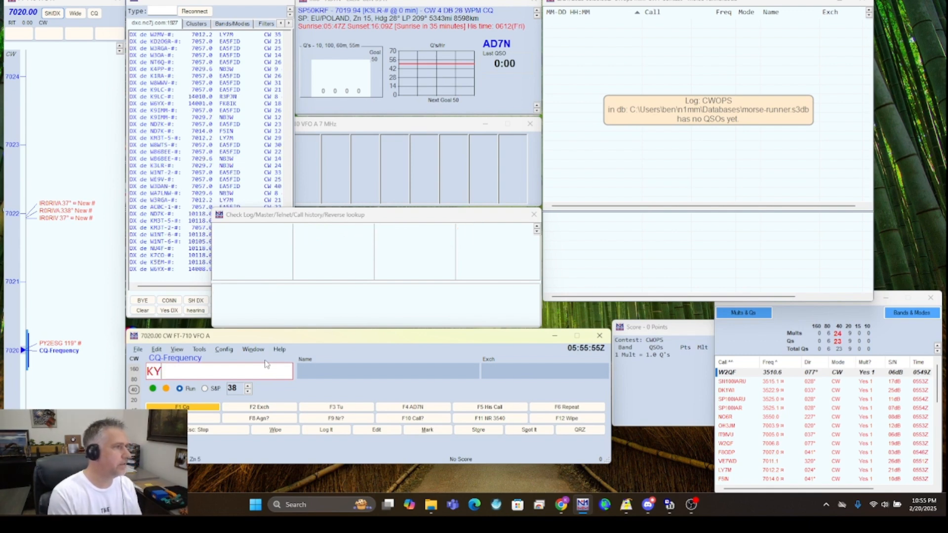
type("4GS")
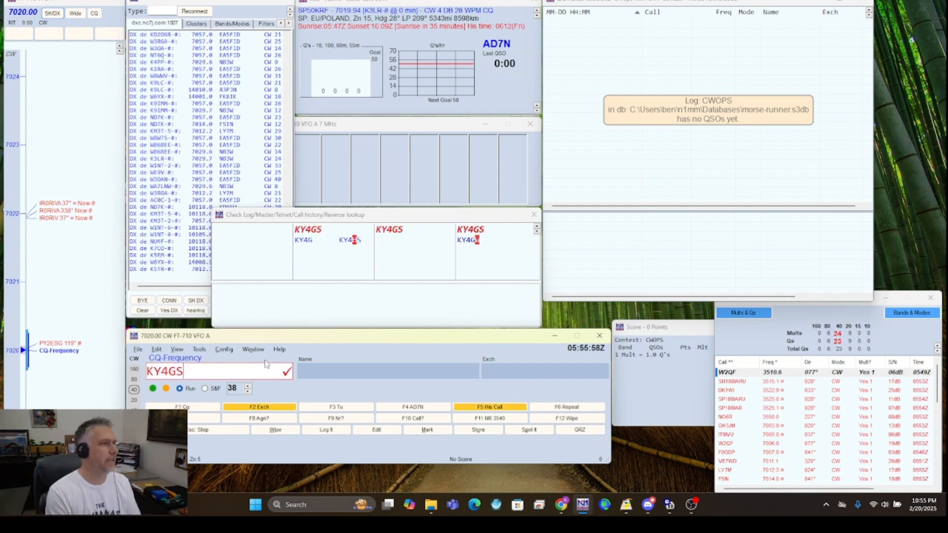
key("BackSpace")
key("BackSpace")
key("BackSpace")
key("BackSpace")
key("BackSpace")
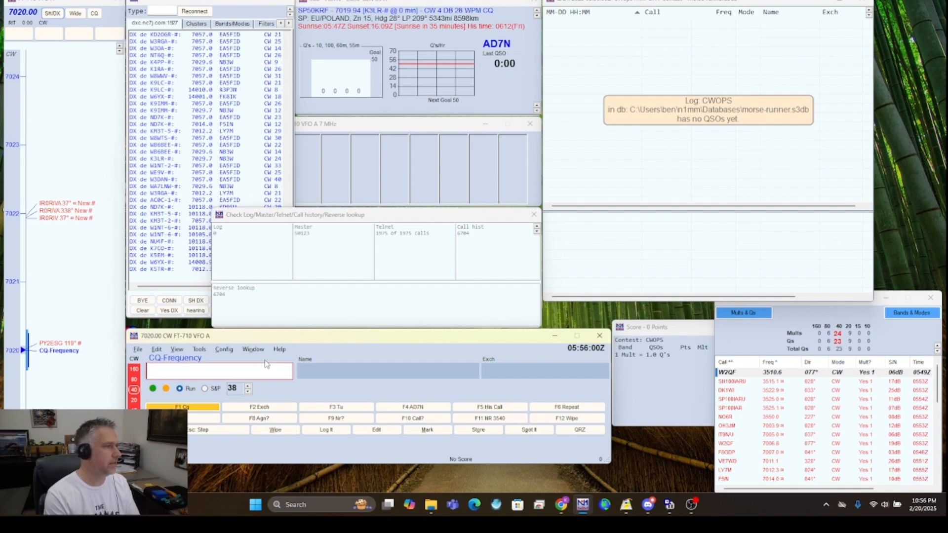
type("JH3AG")
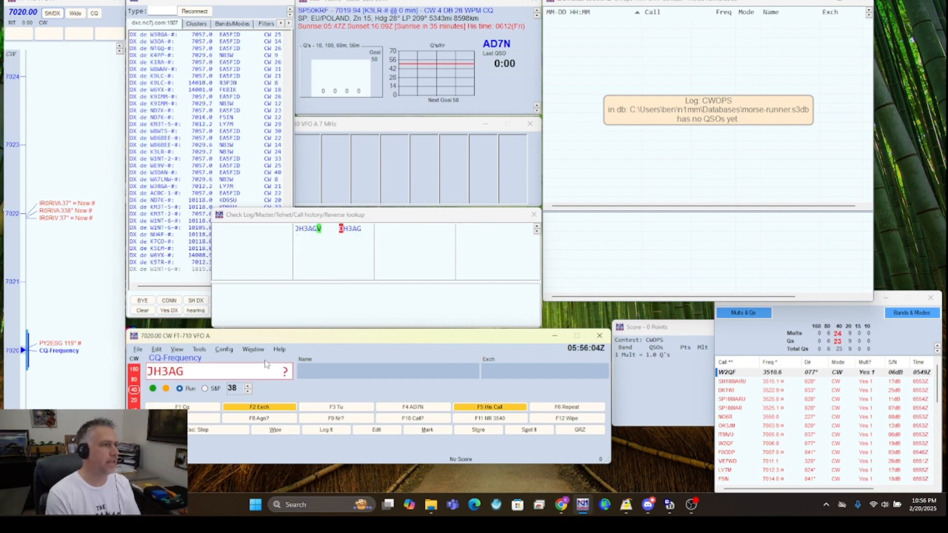
type("V")
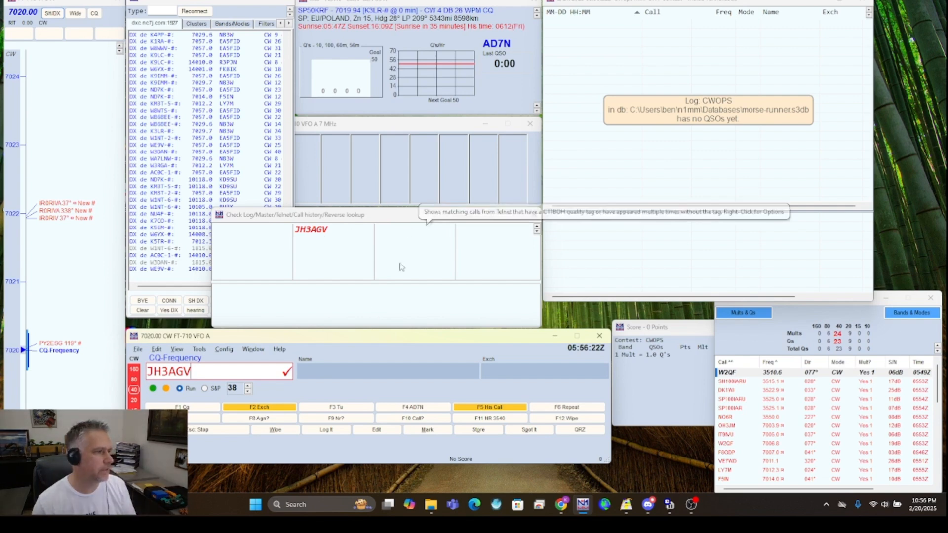
left_click_drag(195, 371, 111, 370)
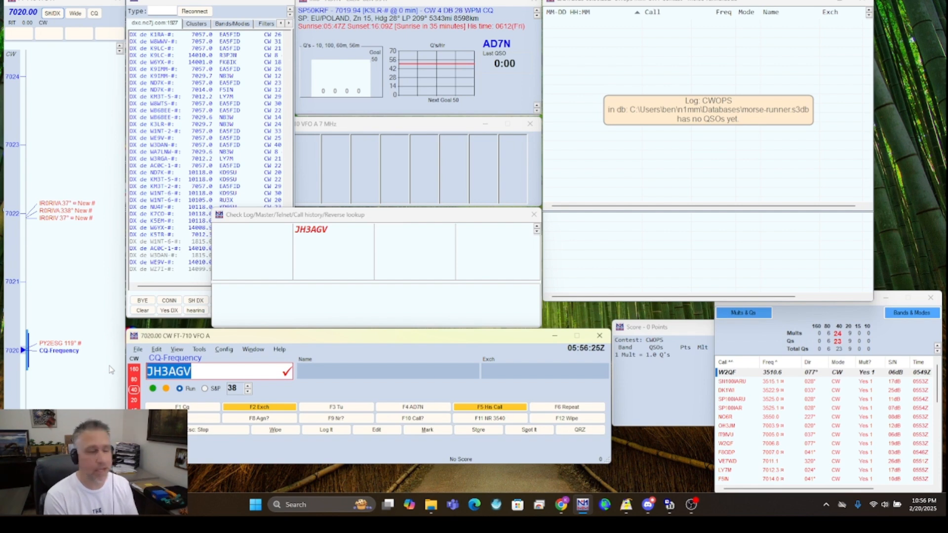
type("AD4")
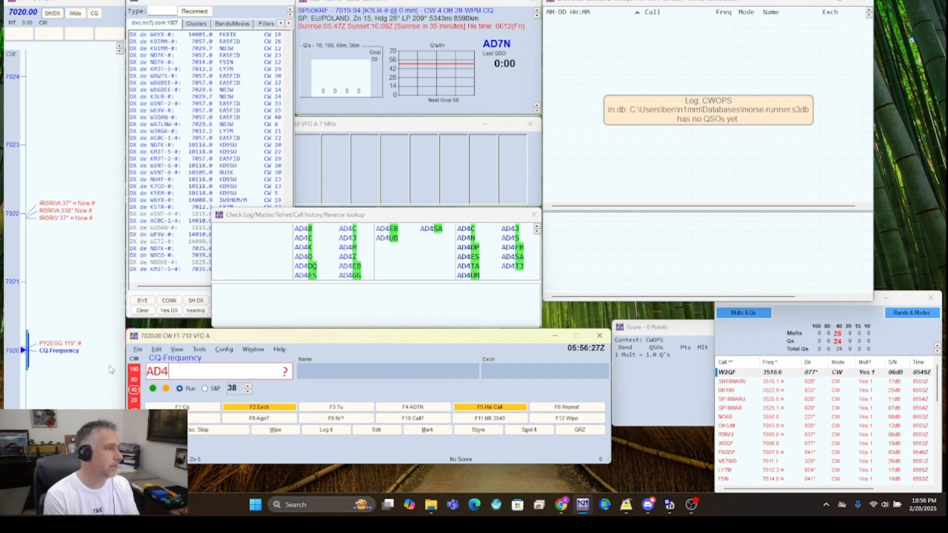
type("EB")
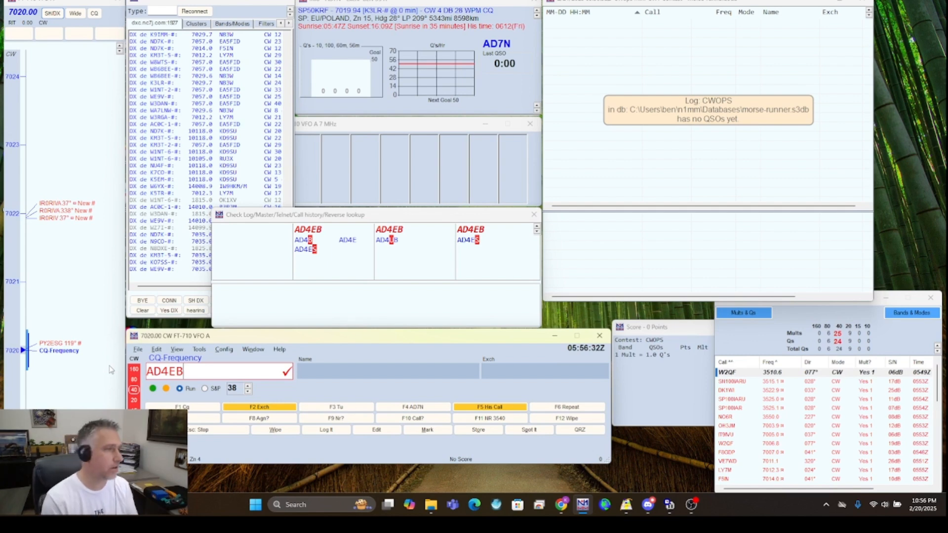
key("F12")
type("NG7M")
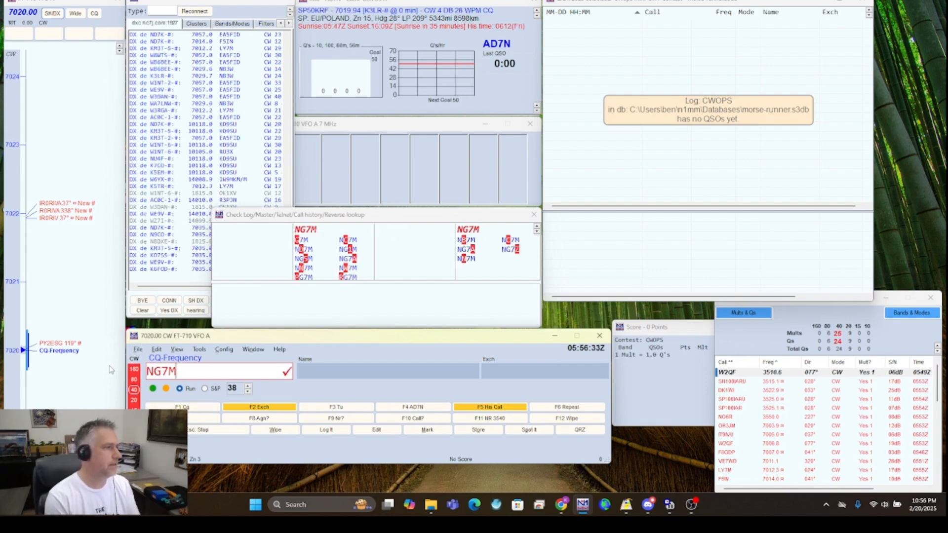
key("F12")
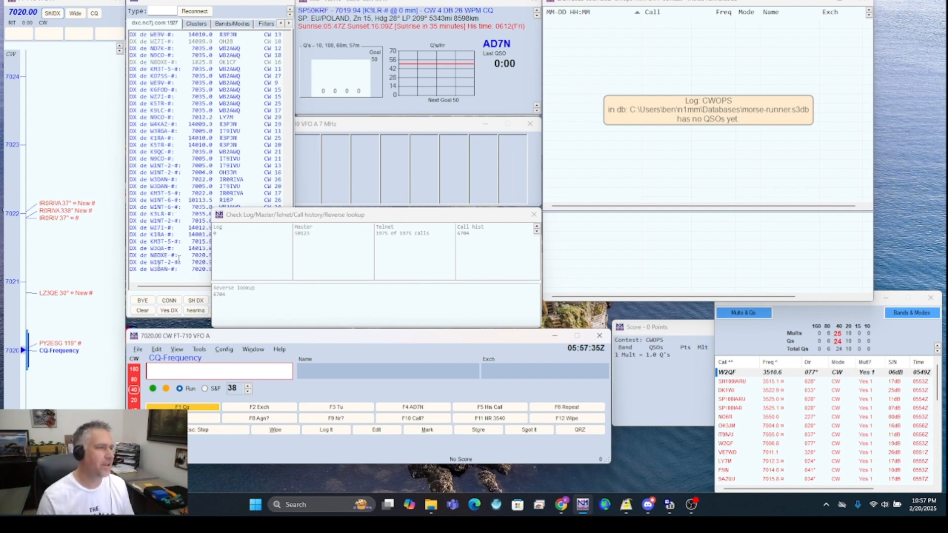
Set the Telnet callsign quality threshold to 3 spots.
right_click(352, 269)
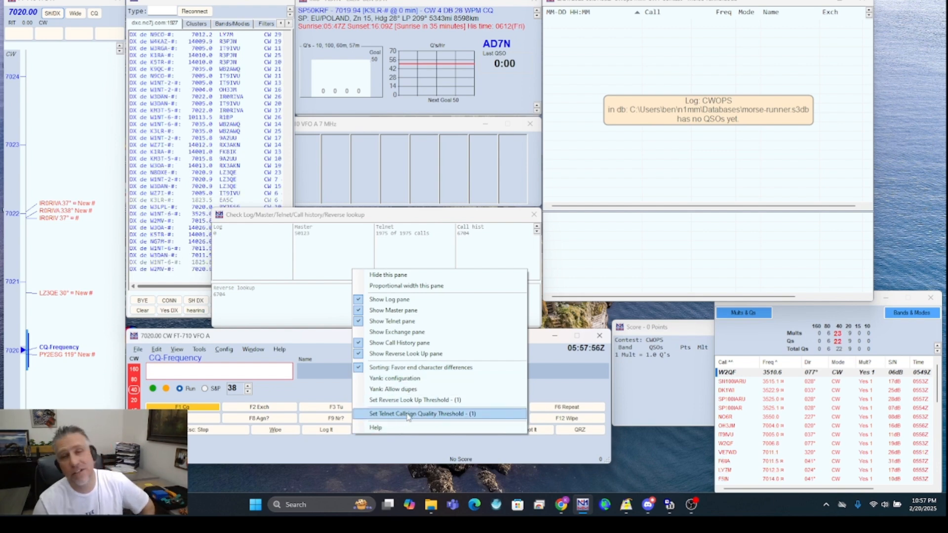
left_click(459, 418)
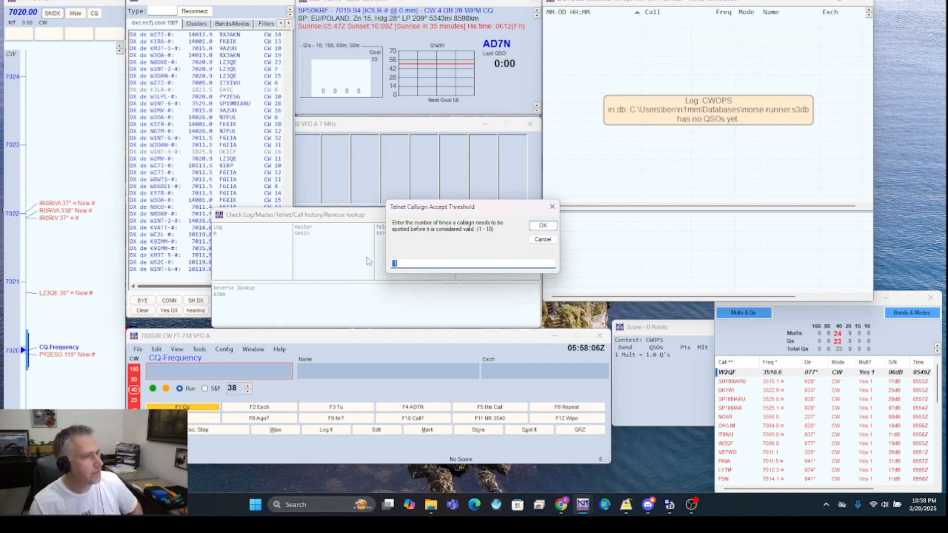
left_click_drag(433, 209, 533, 206)
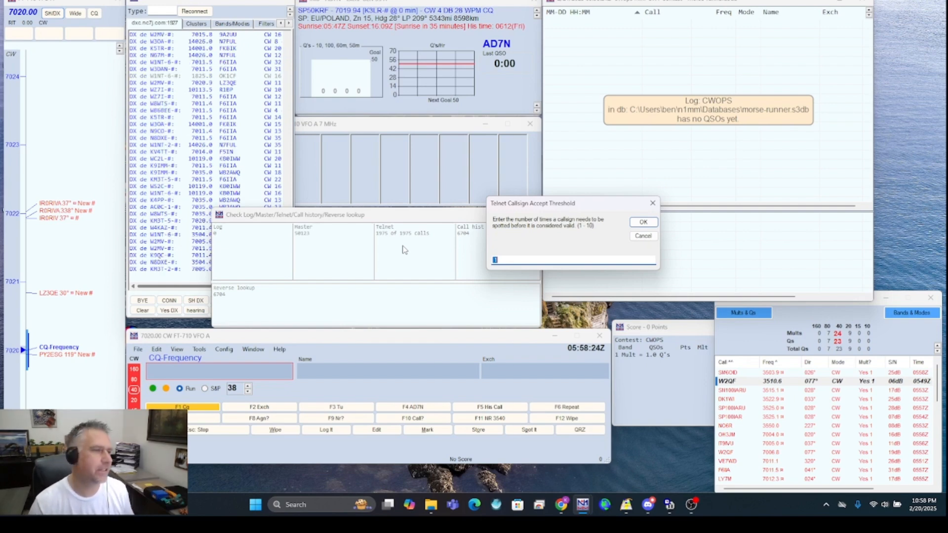
left_click(511, 260)
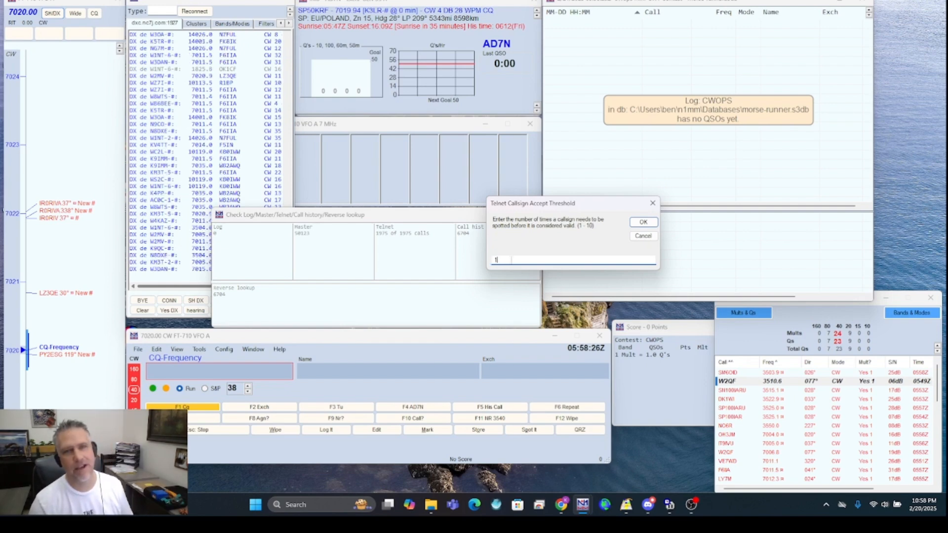
key("BackSpace")
type("3")
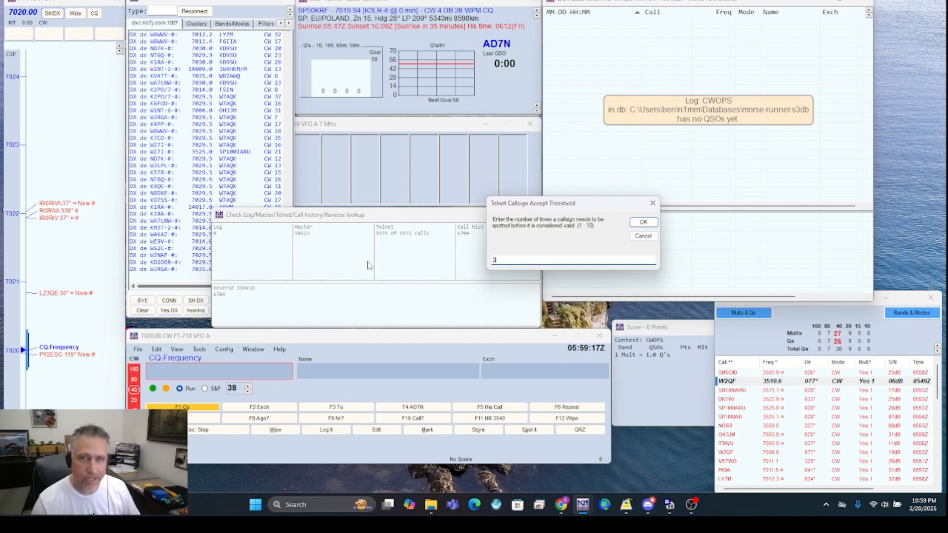
left_click(645, 223)
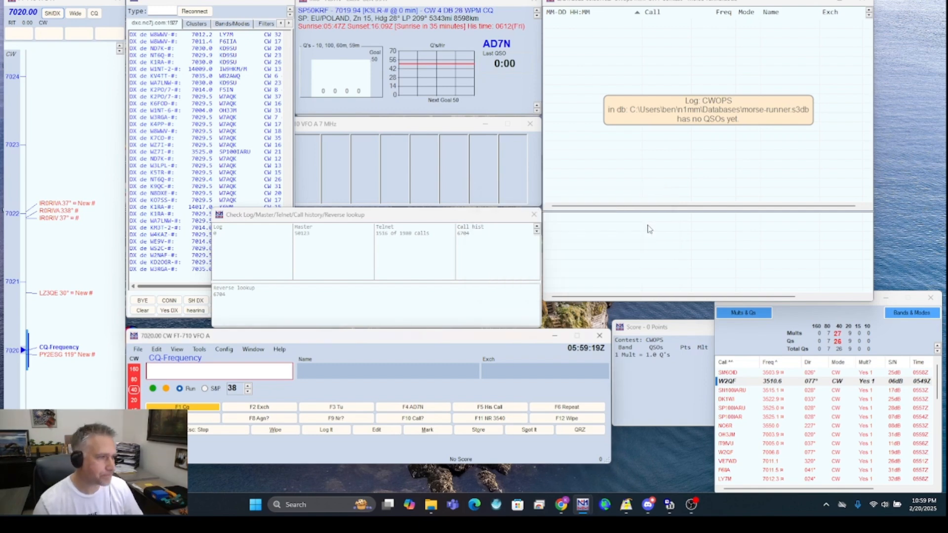